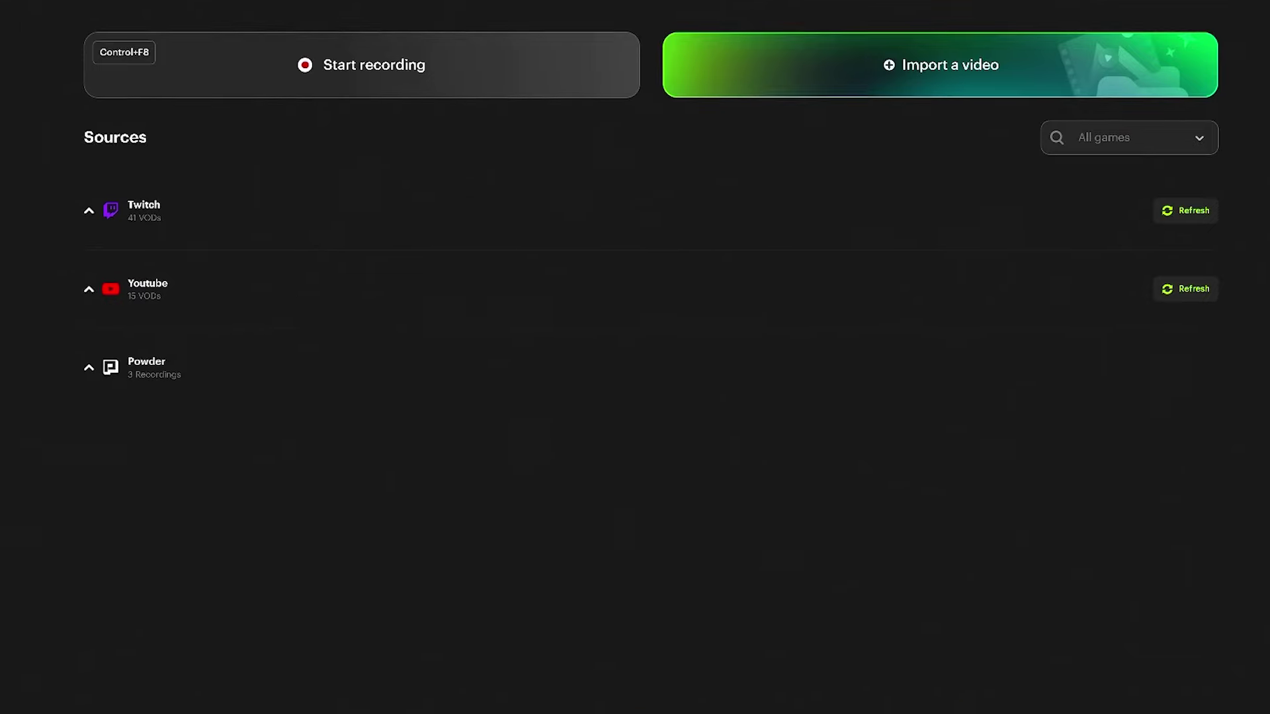
Step: Show Powder's Recorder settings: recording folder, microphone, audio and screen devices, quality and framerate
click(9, 620)
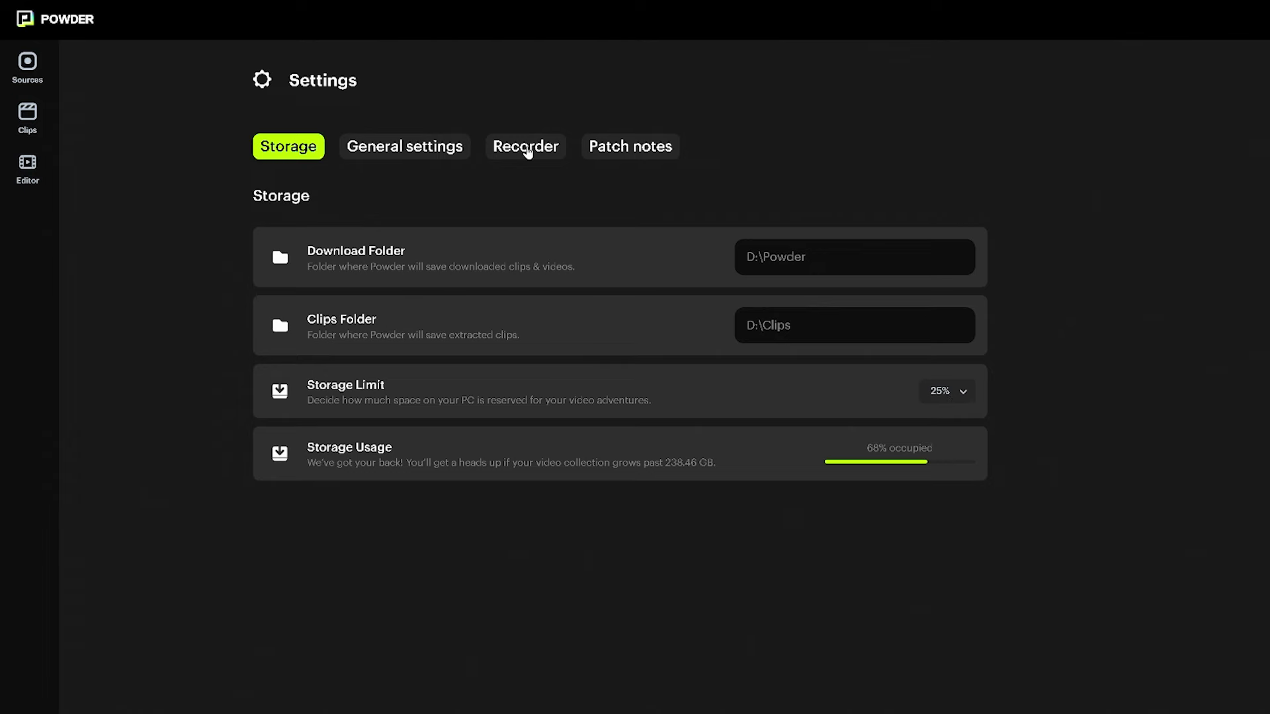
click(527, 151)
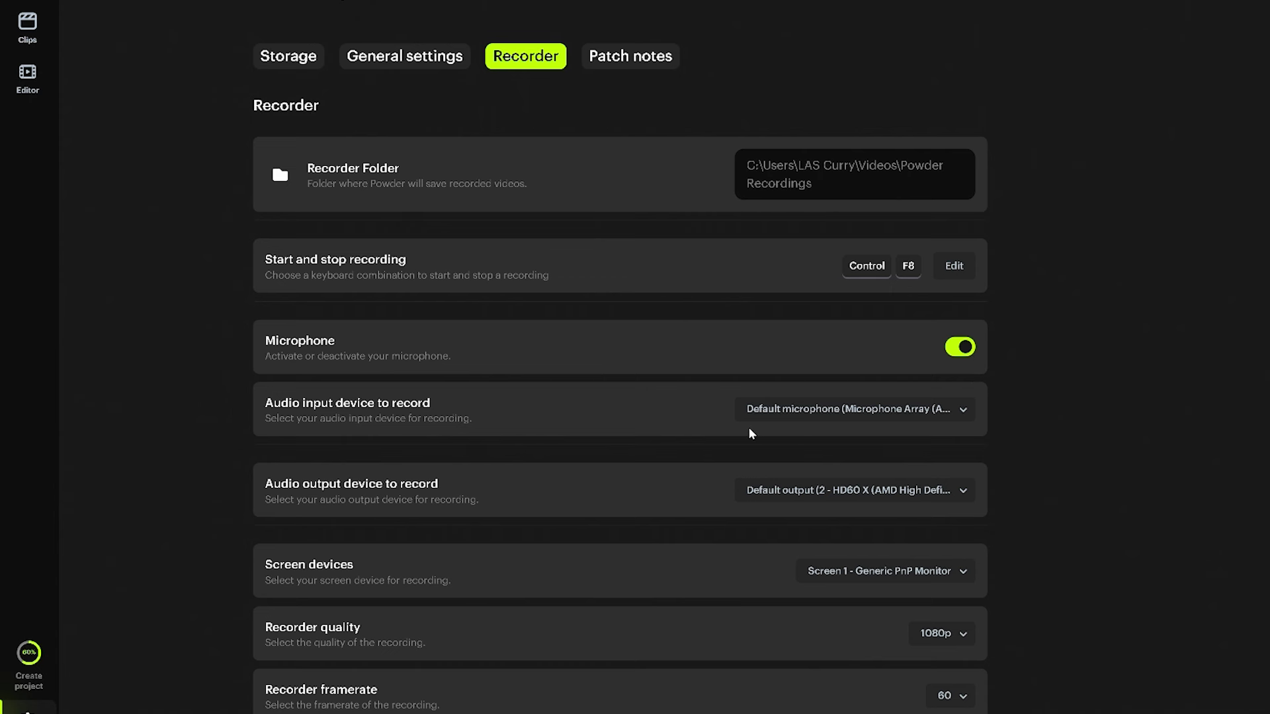
Step: Scroll through the Recorder options, then switch to the General settings section
scroll(539, 480, down, 2)
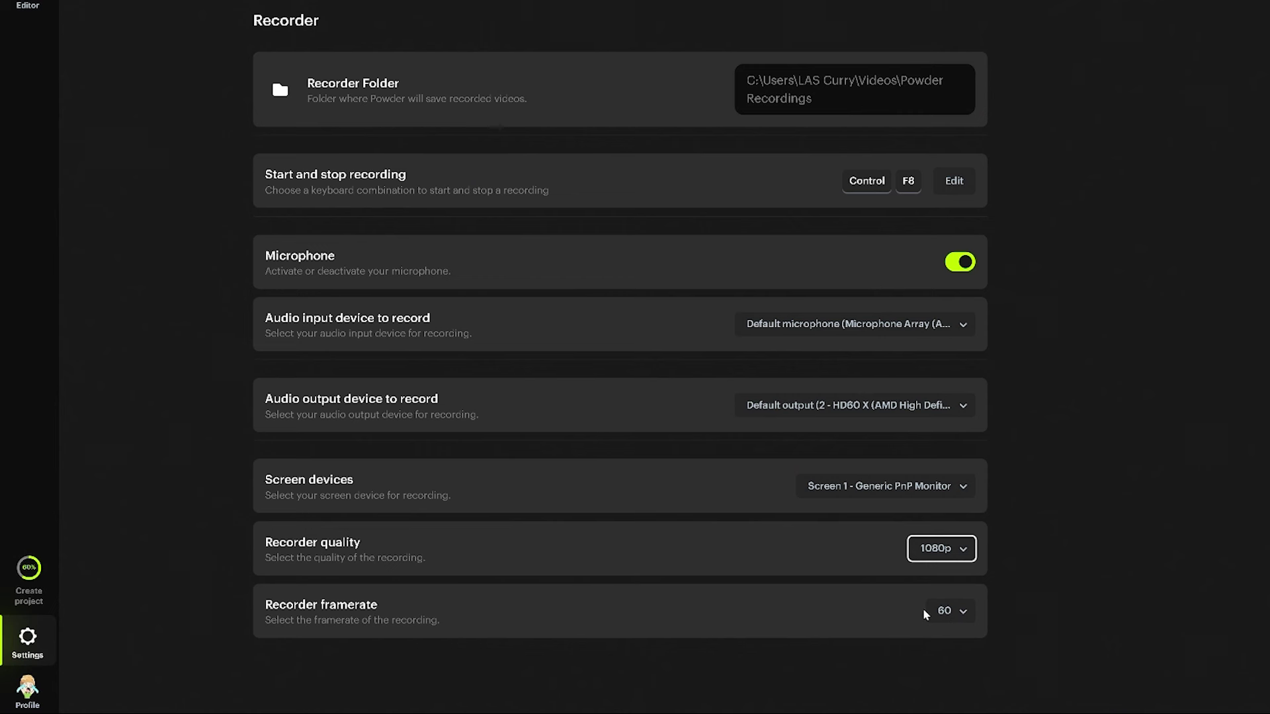
scroll(928, 624, up, 1)
click(404, 147)
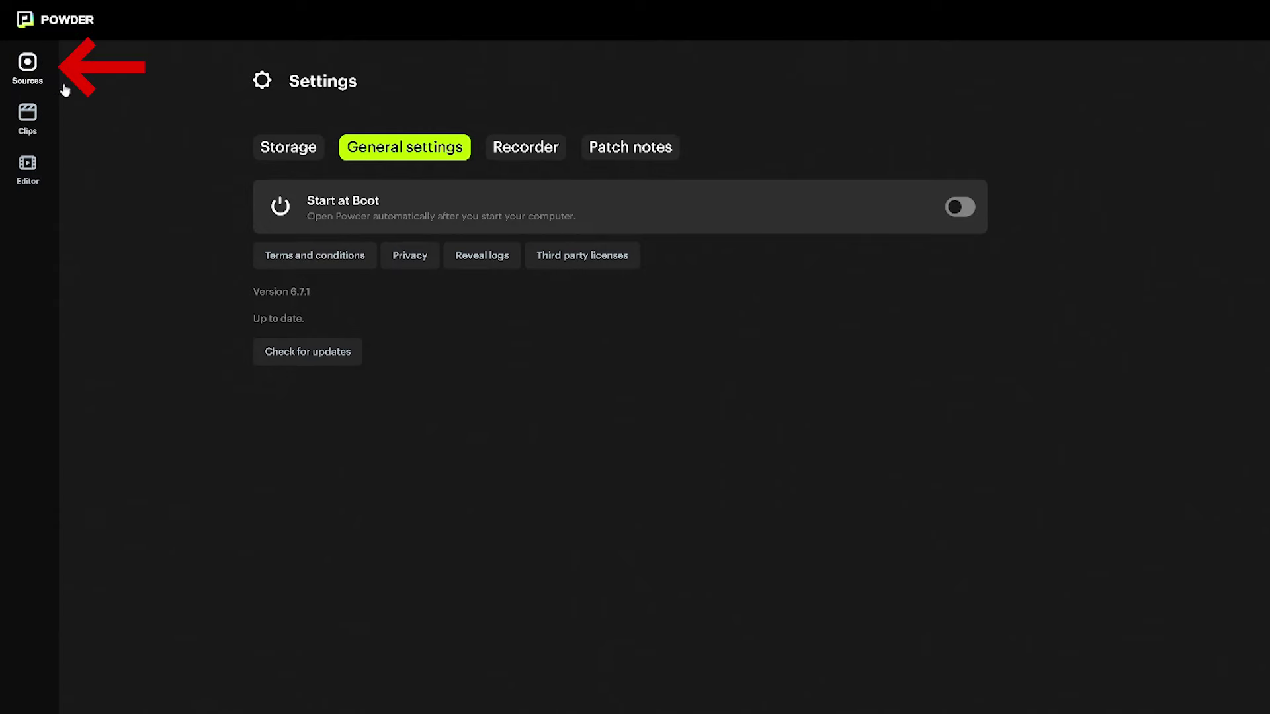
Step: Return to the Sources page and look over the video import options without importing
click(30, 69)
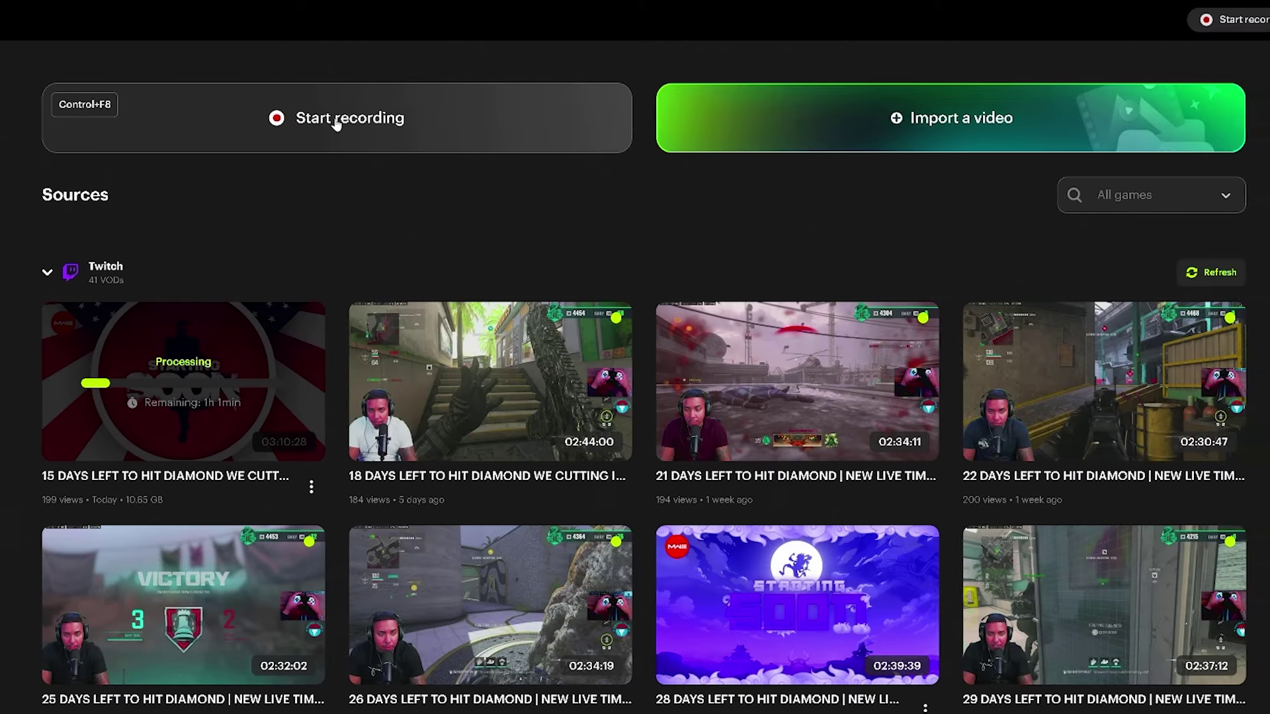
click(926, 137)
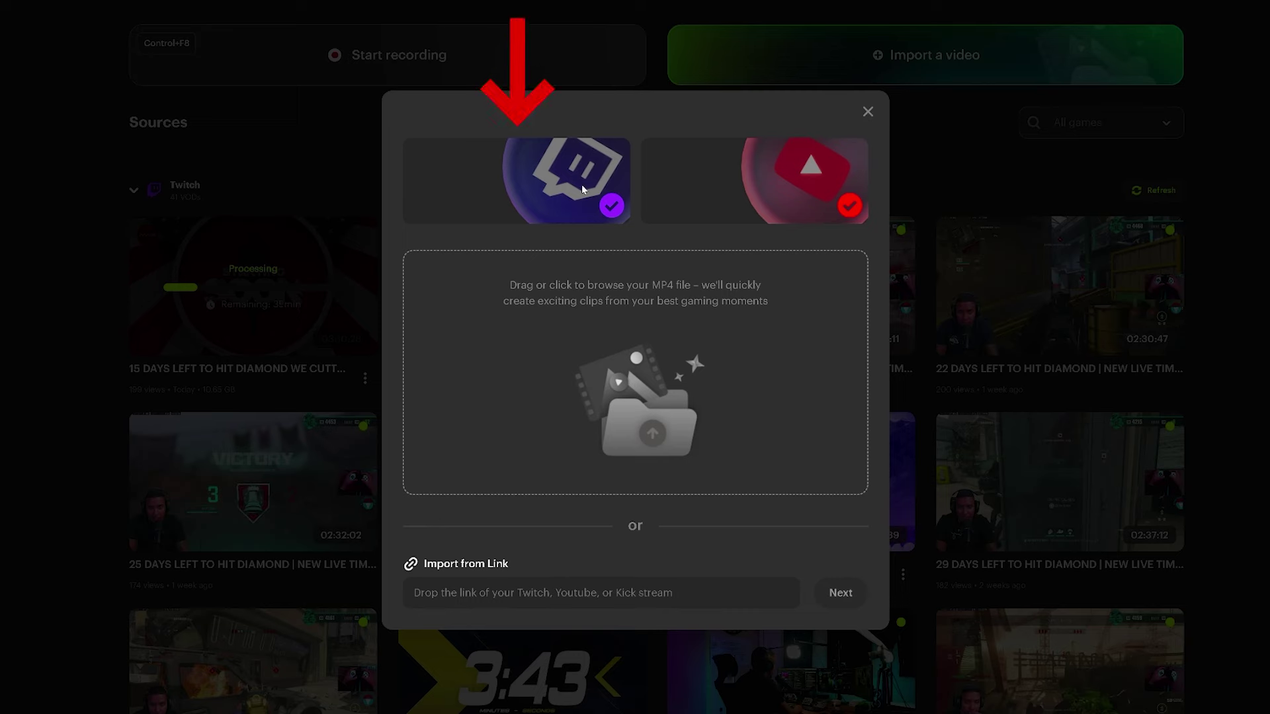
click(867, 113)
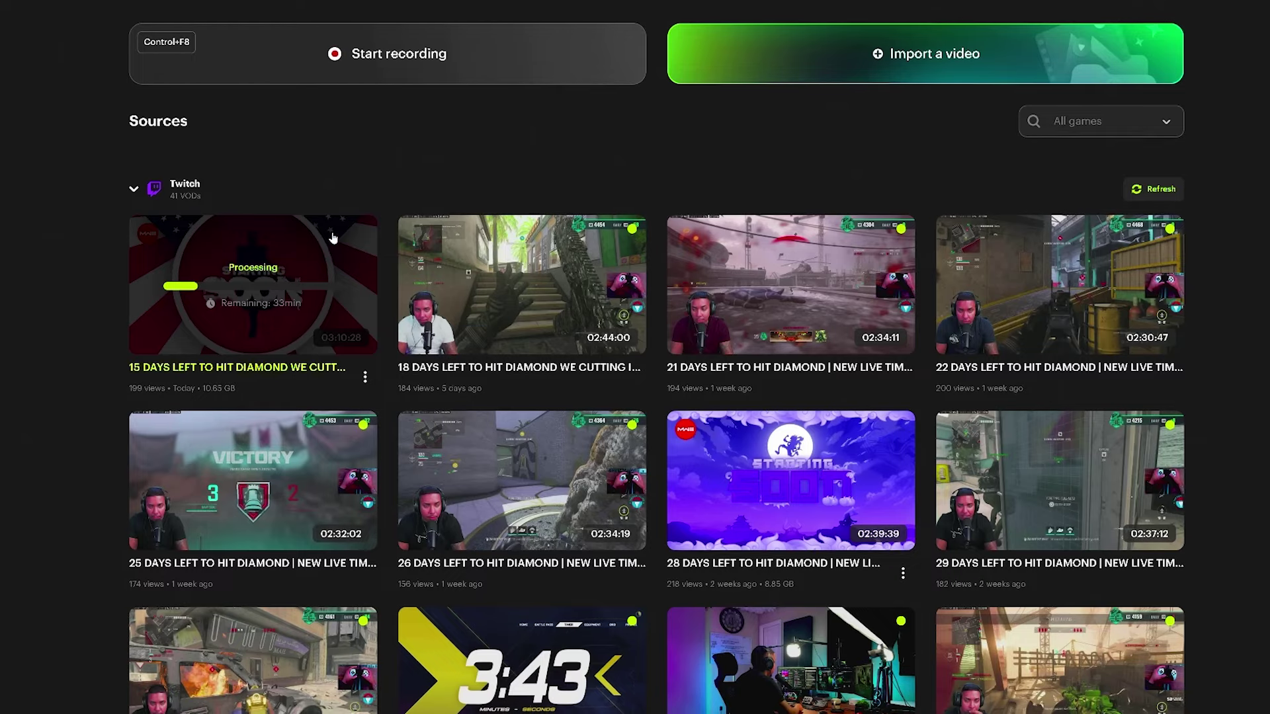
Step: Expand and collapse the Twitch, YouTube and Powder video lists, leaving all three collapsed
click(189, 190)
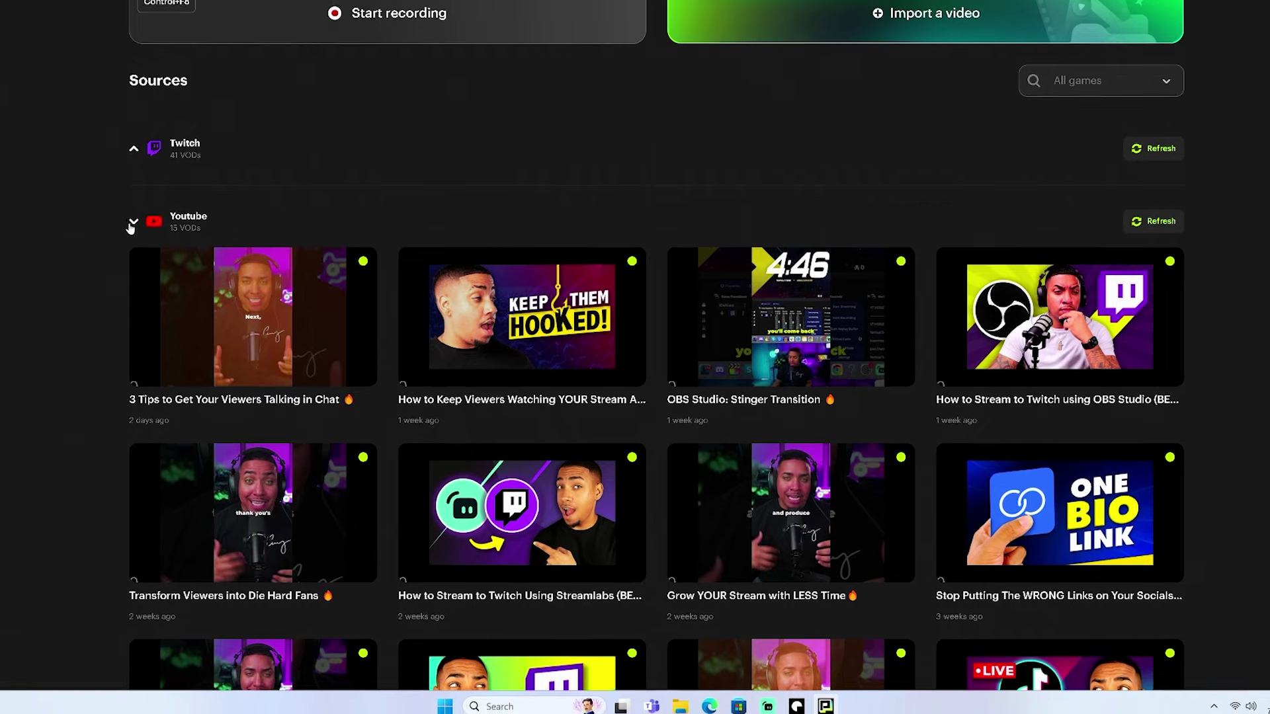
click(132, 233)
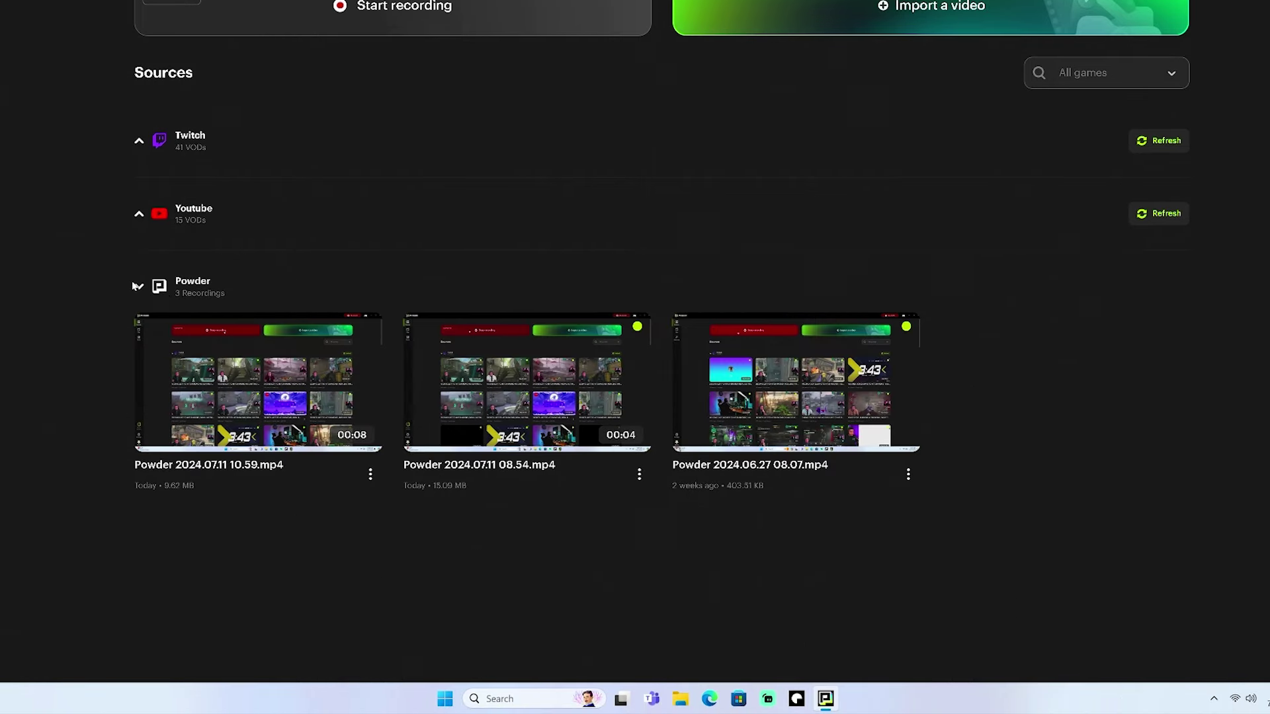
click(139, 140)
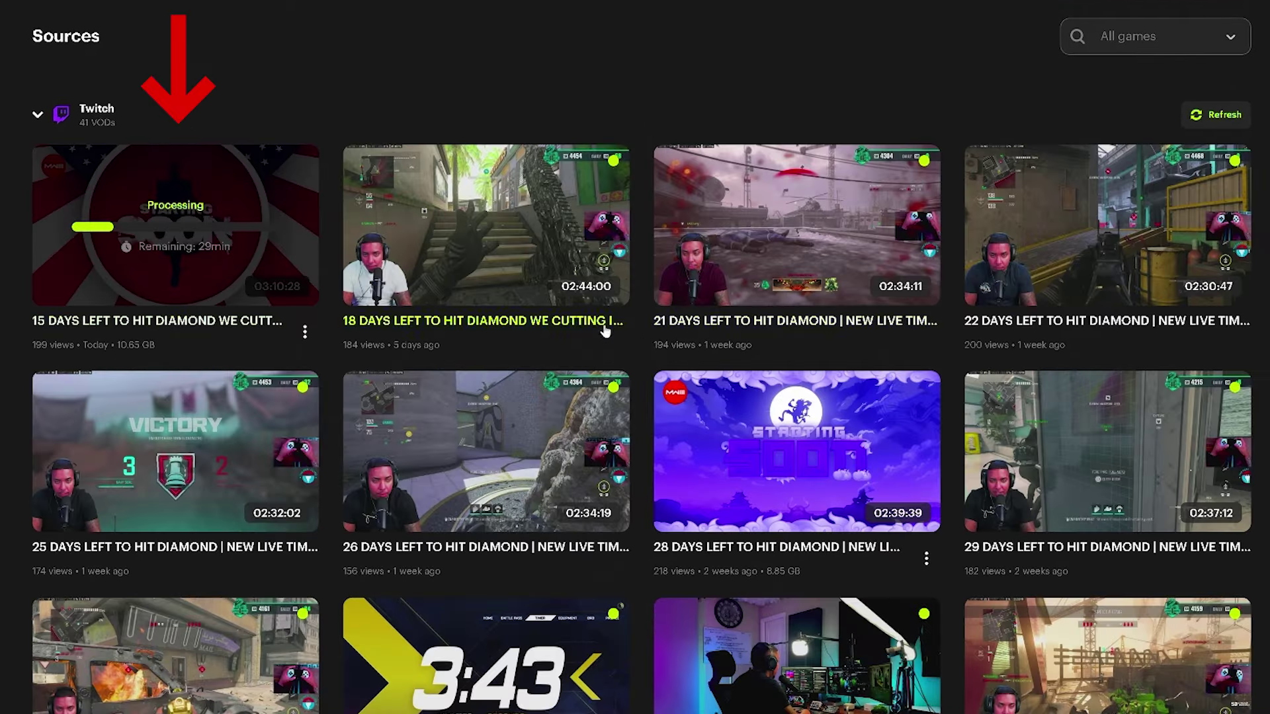
click(36, 117)
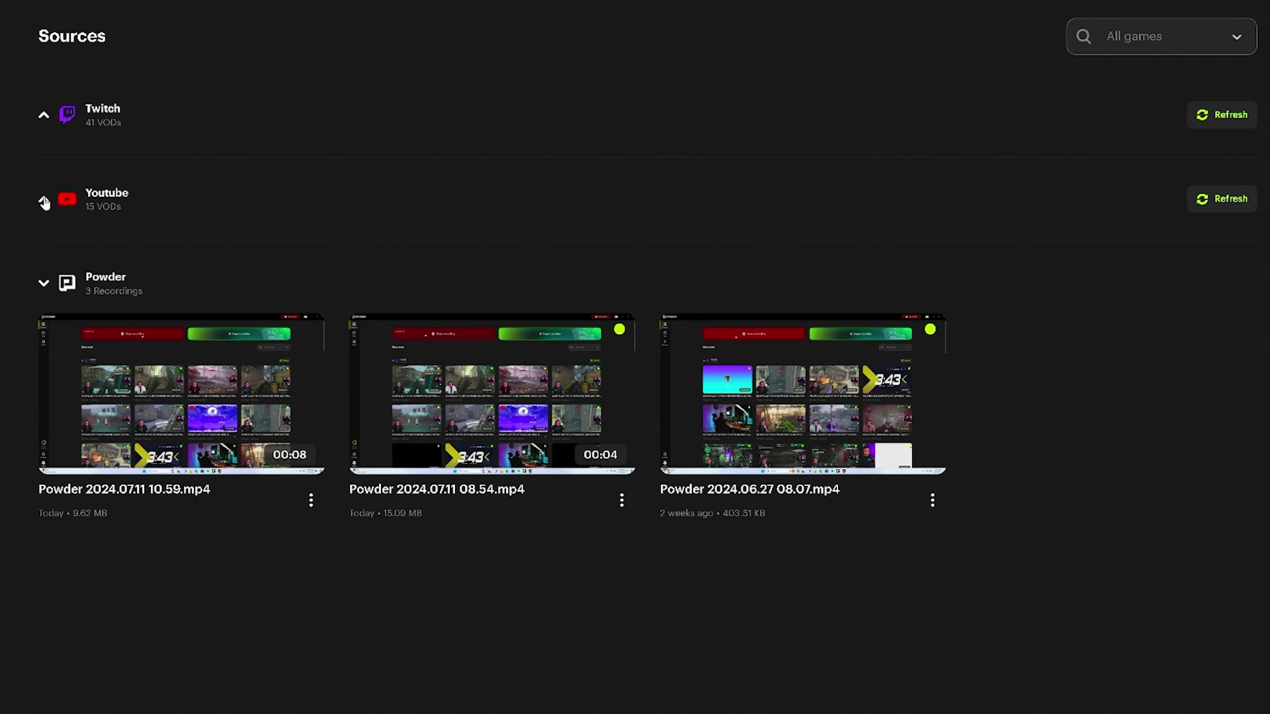
click(43, 198)
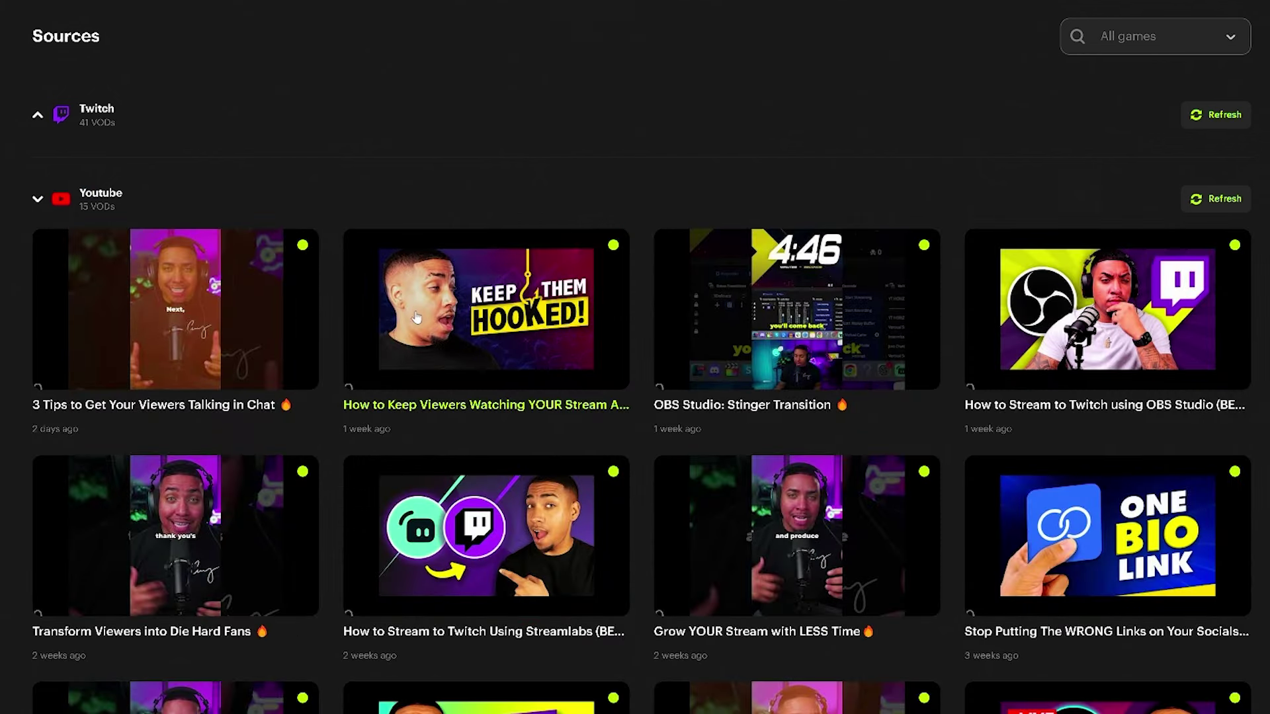
click(35, 201)
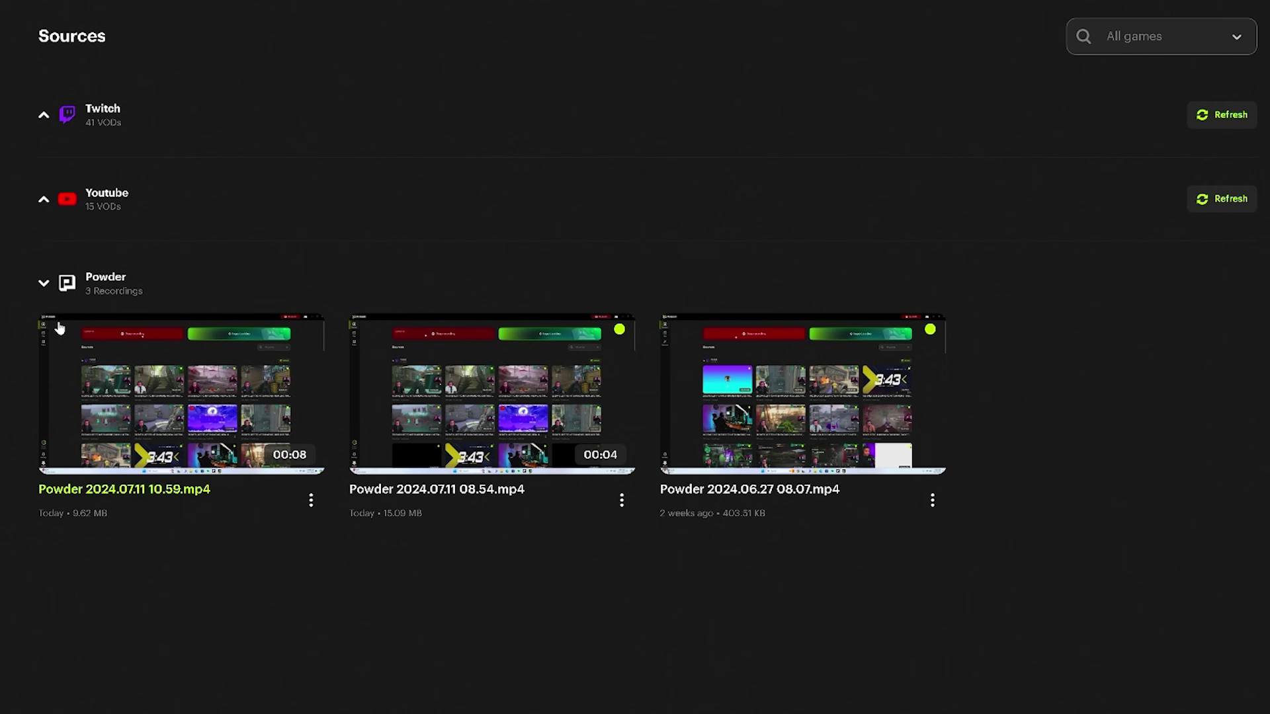
click(36, 285)
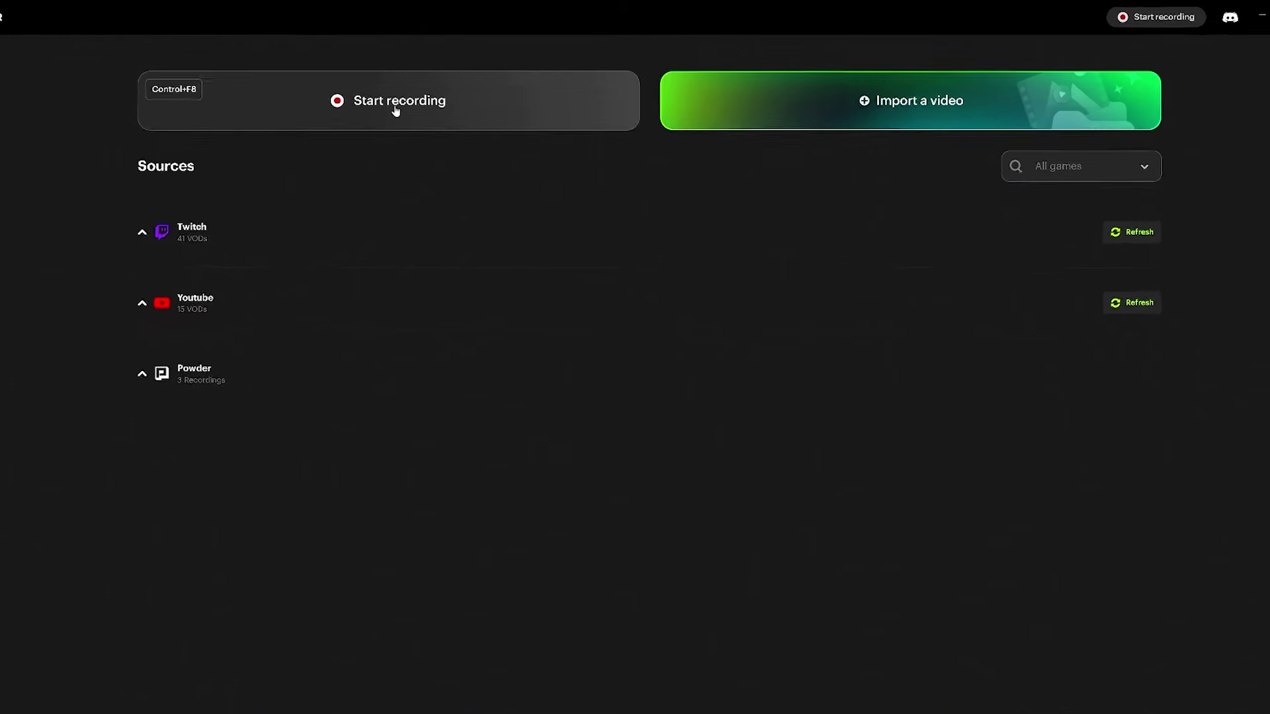
Step: Record a brief screen capture, then open Powder 2024.07.11 11.15.mp4 from the Powder recordings
click(338, 124)
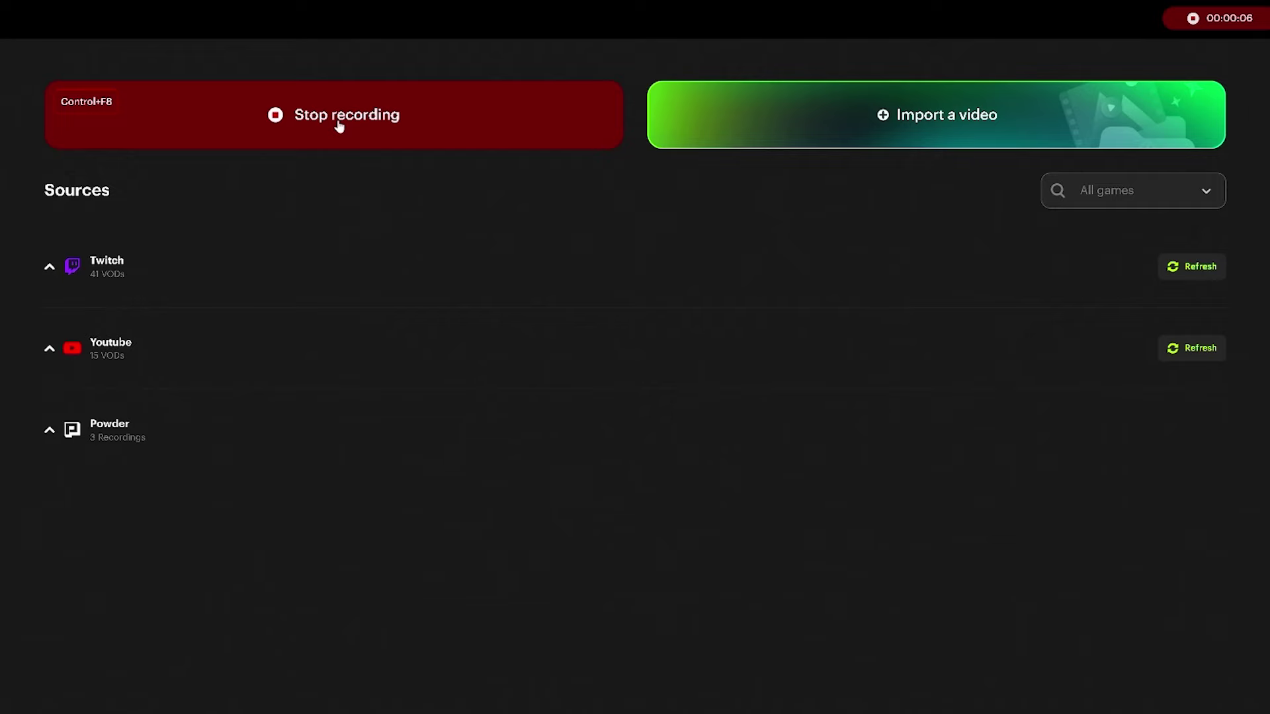
click(337, 125)
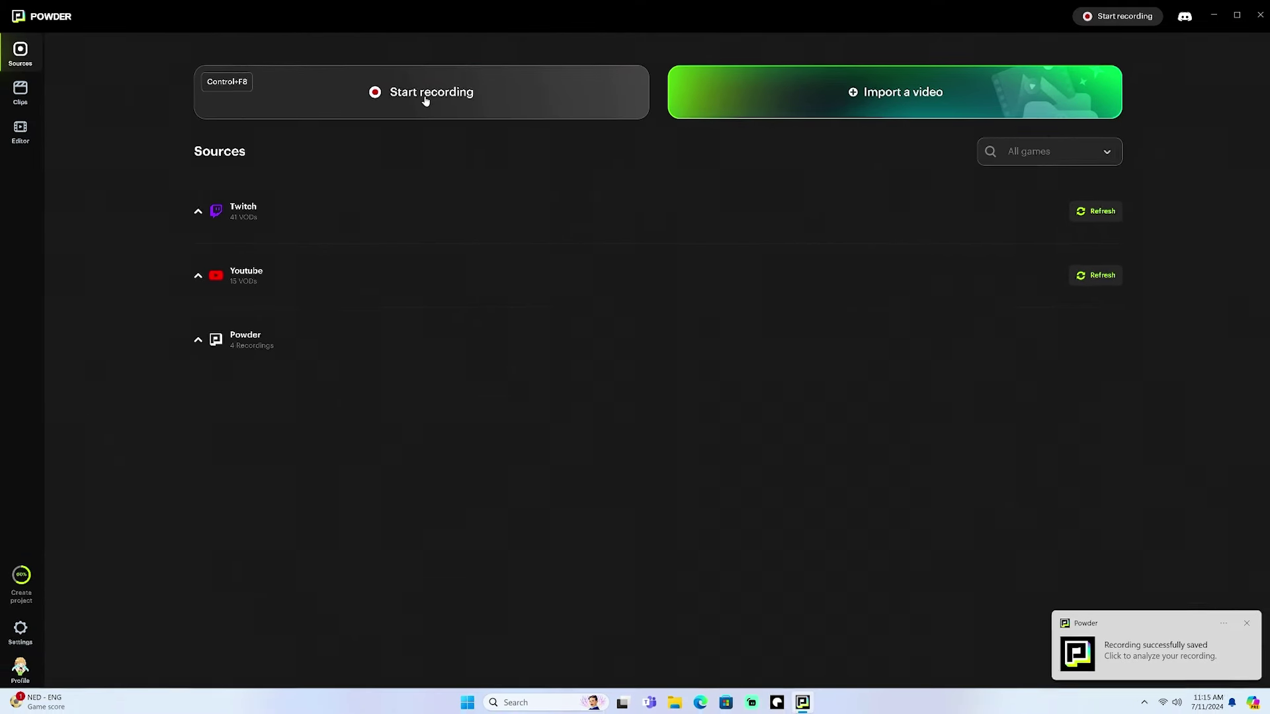
click(198, 339)
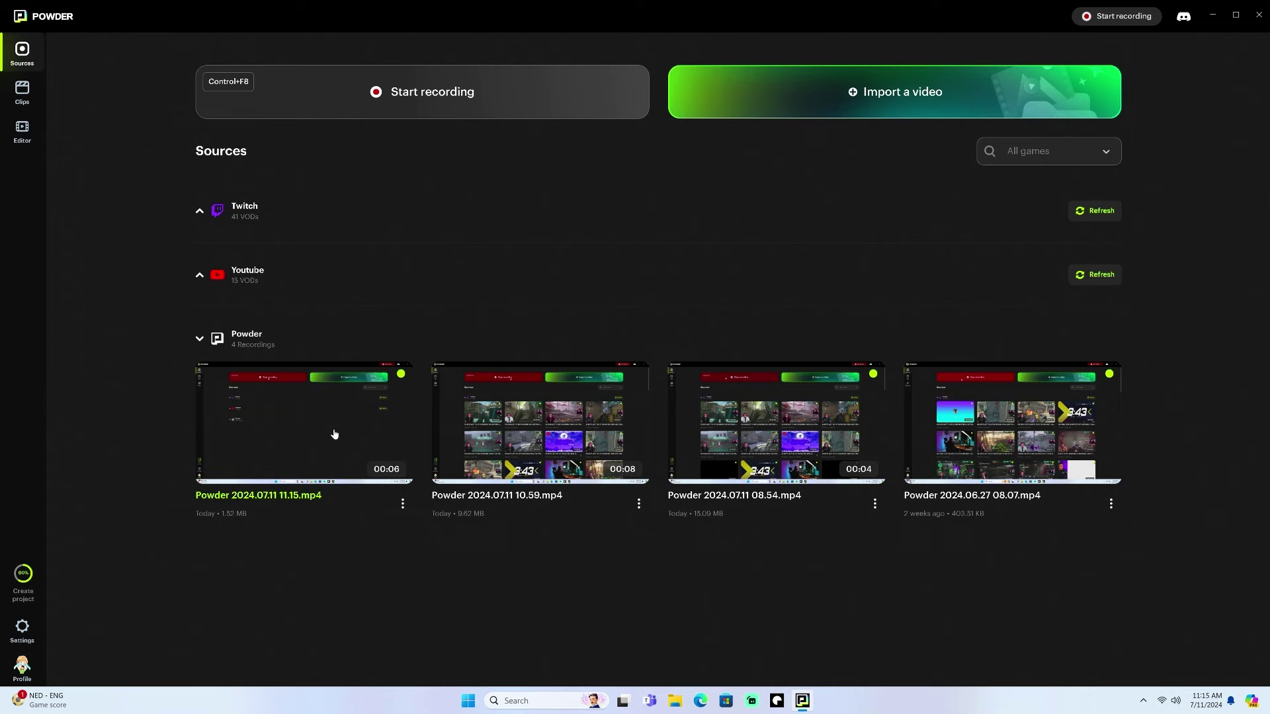
click(334, 432)
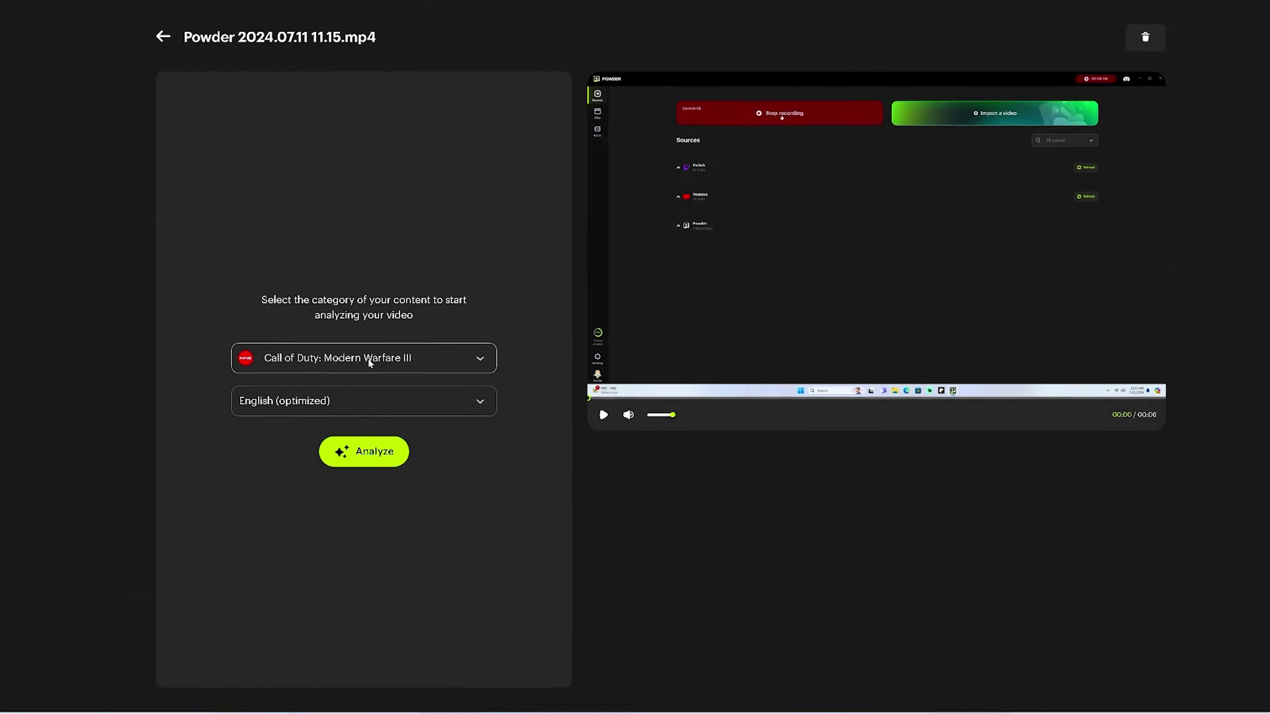
Step: Set the recording's game to 'My game is not listed' and analyze it despite the short-video caution
click(368, 359)
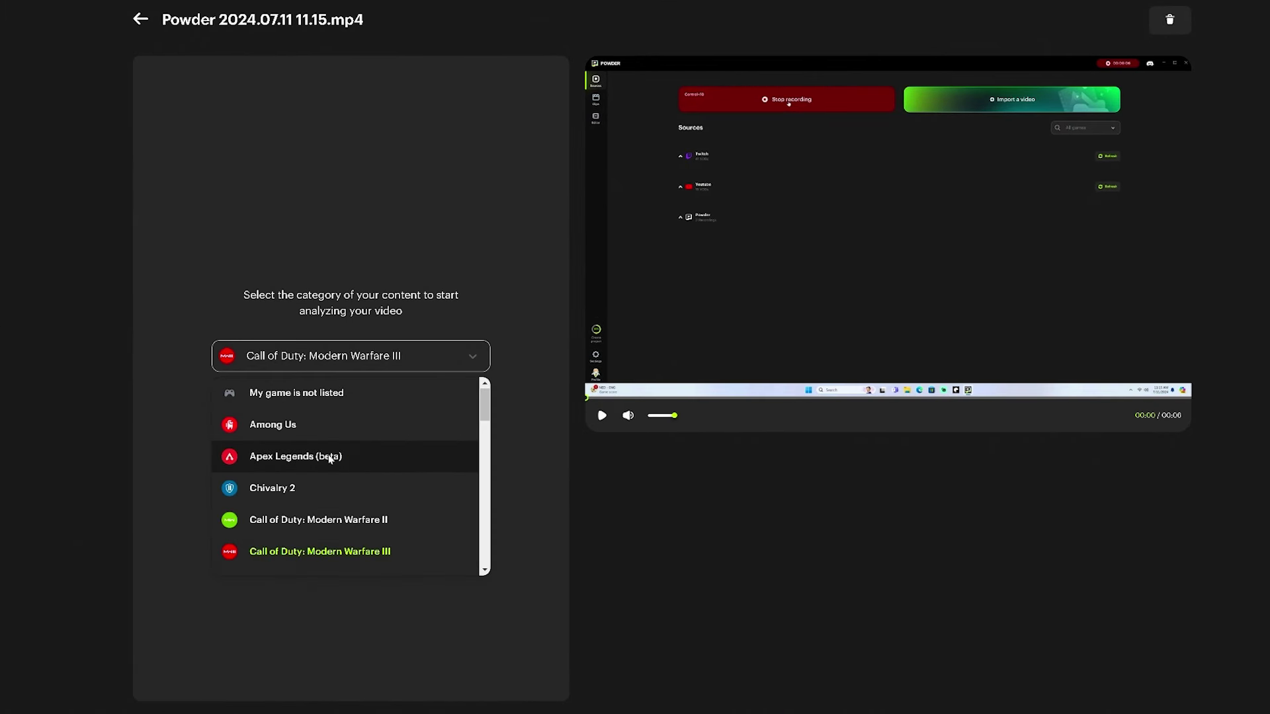
scroll(357, 457, down, 5)
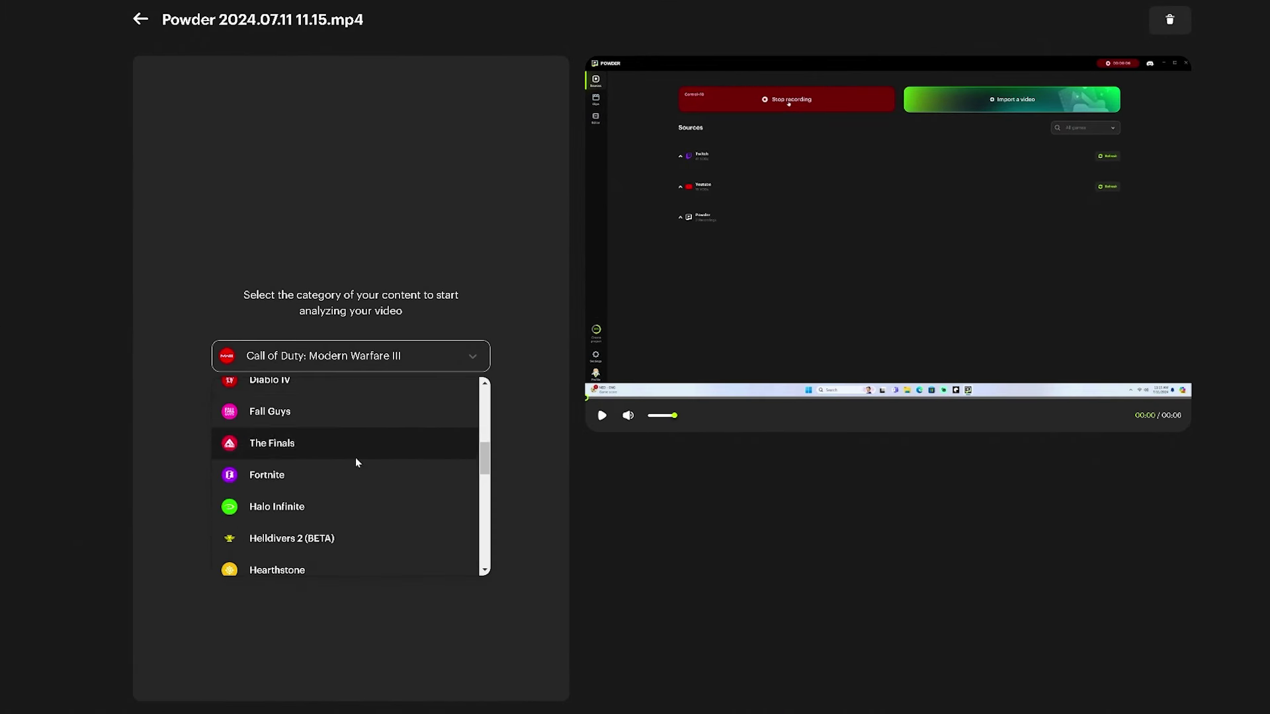
scroll(317, 473, down, 4)
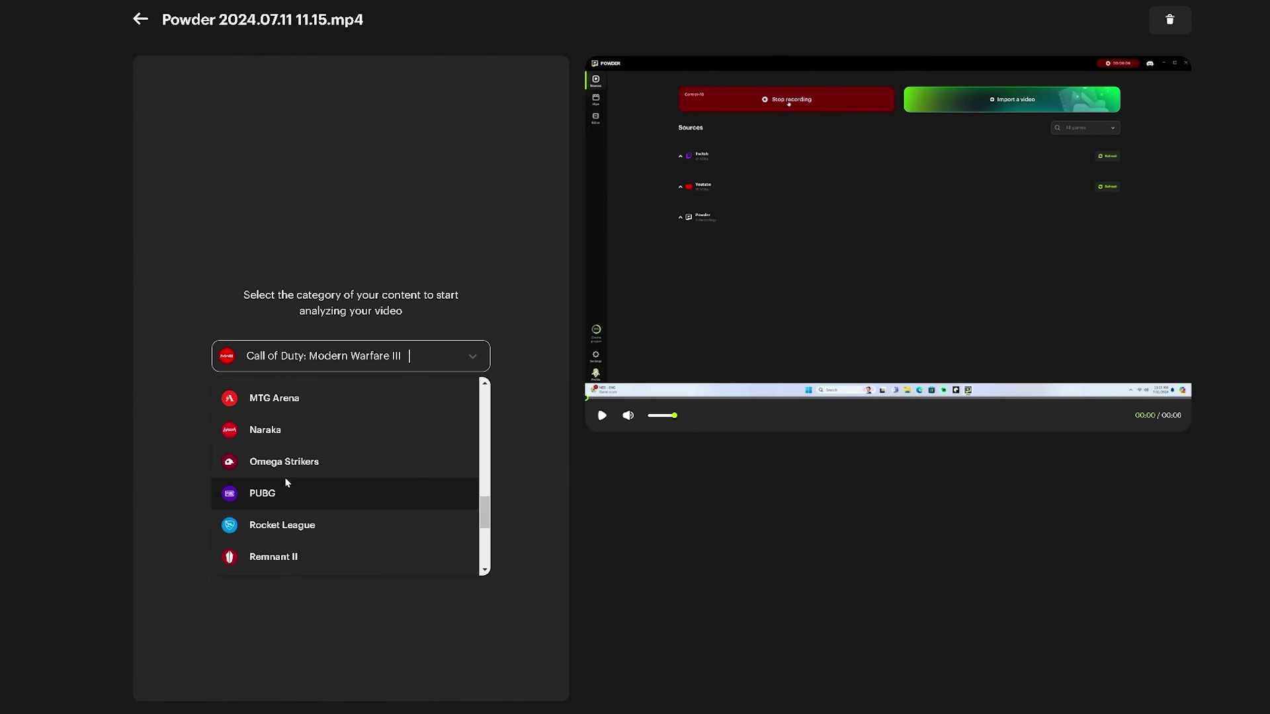
scroll(284, 482, down, 3)
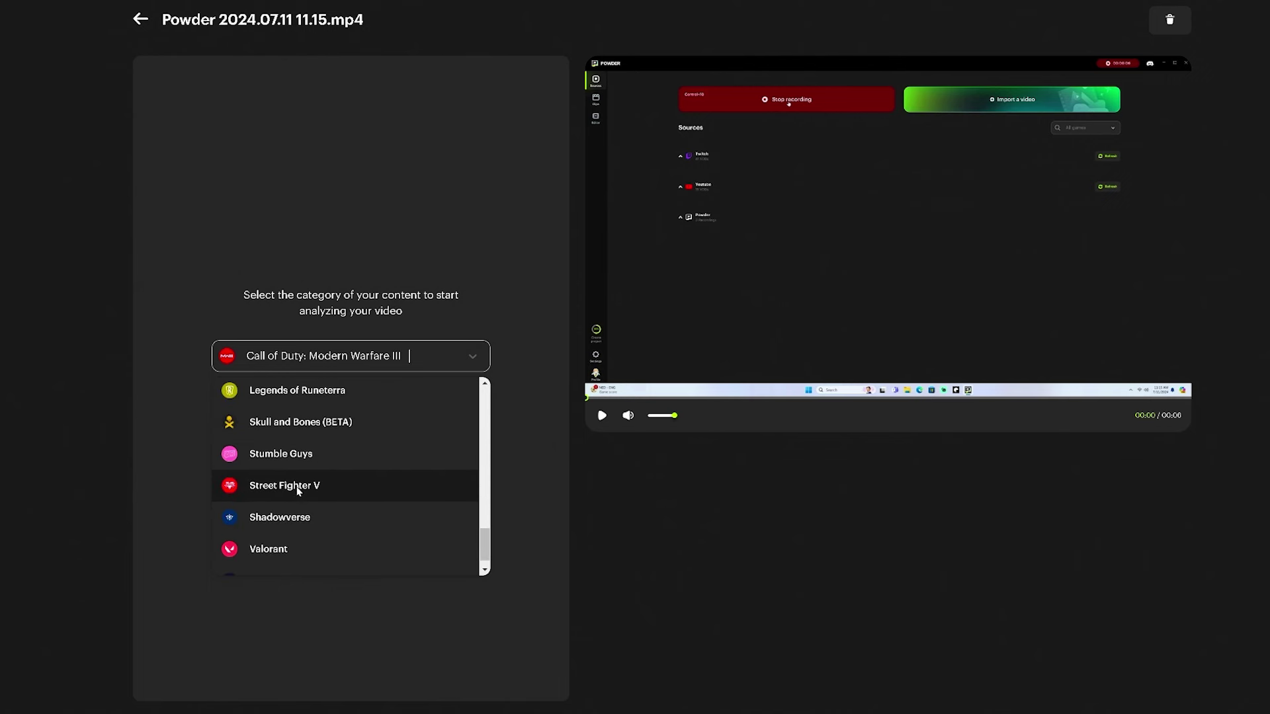
scroll(303, 499, up, 5)
scroll(303, 499, up, 10)
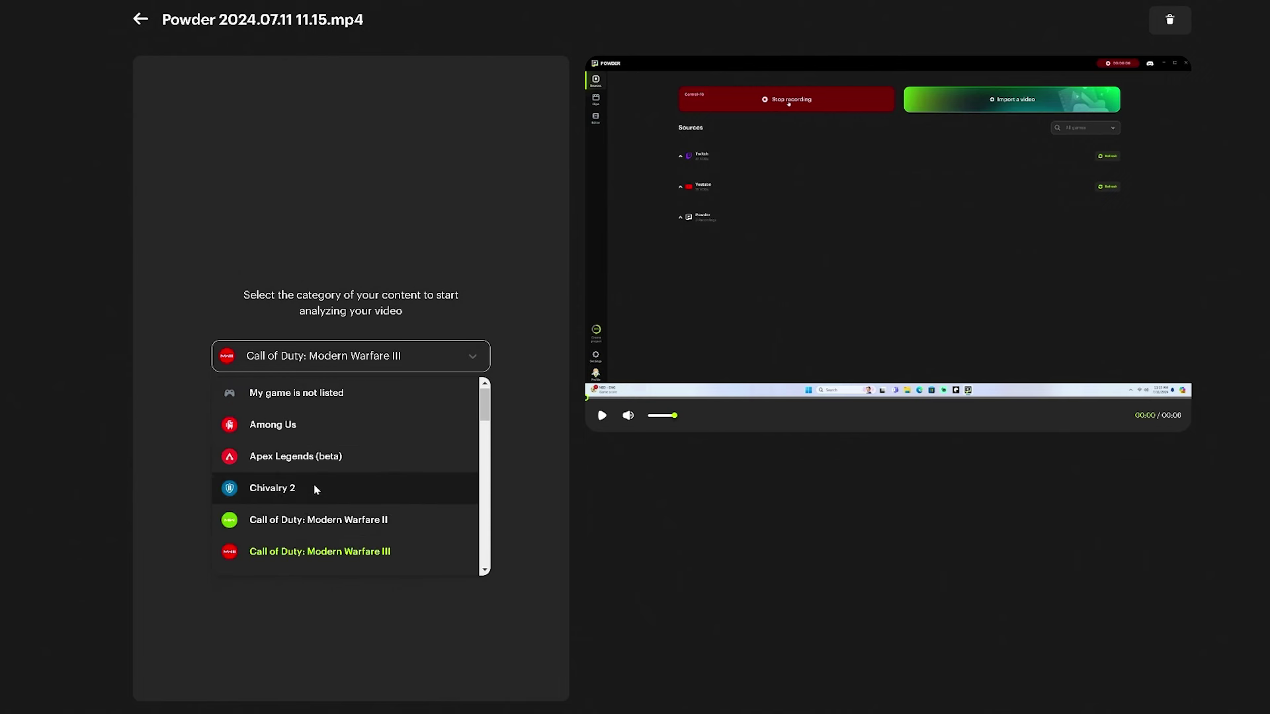
click(289, 395)
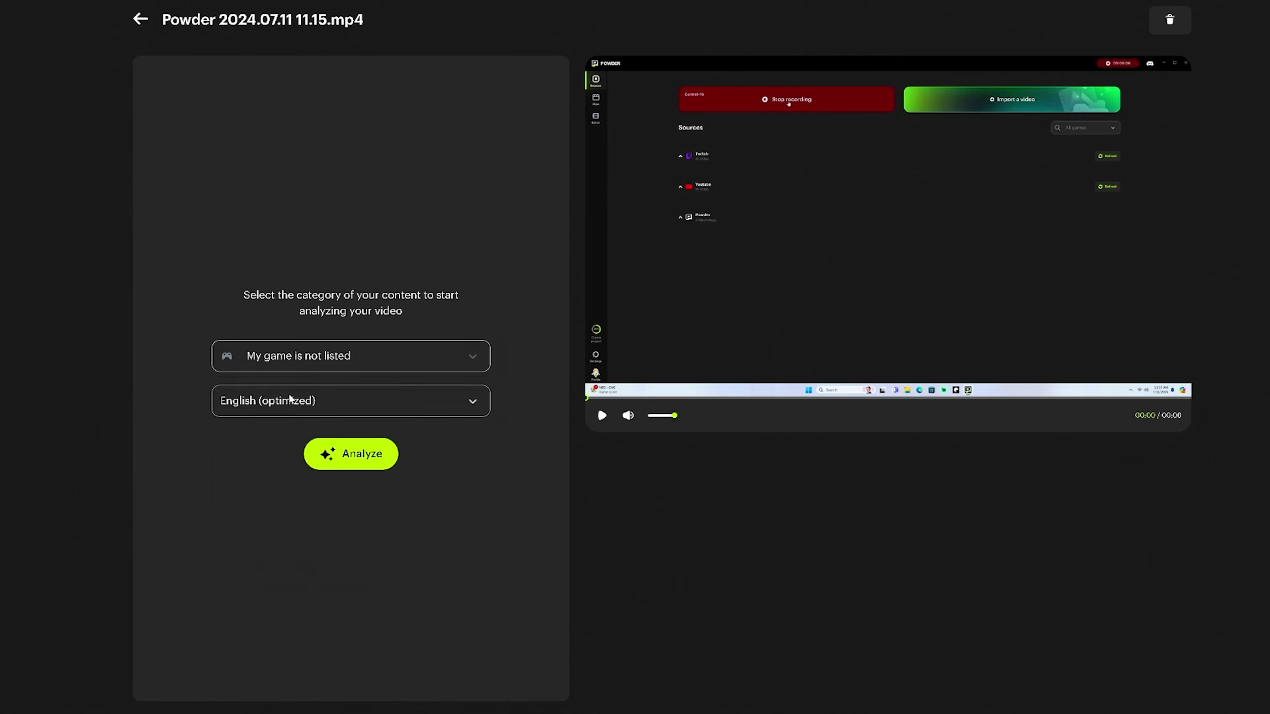
click(398, 360)
click(328, 396)
click(338, 456)
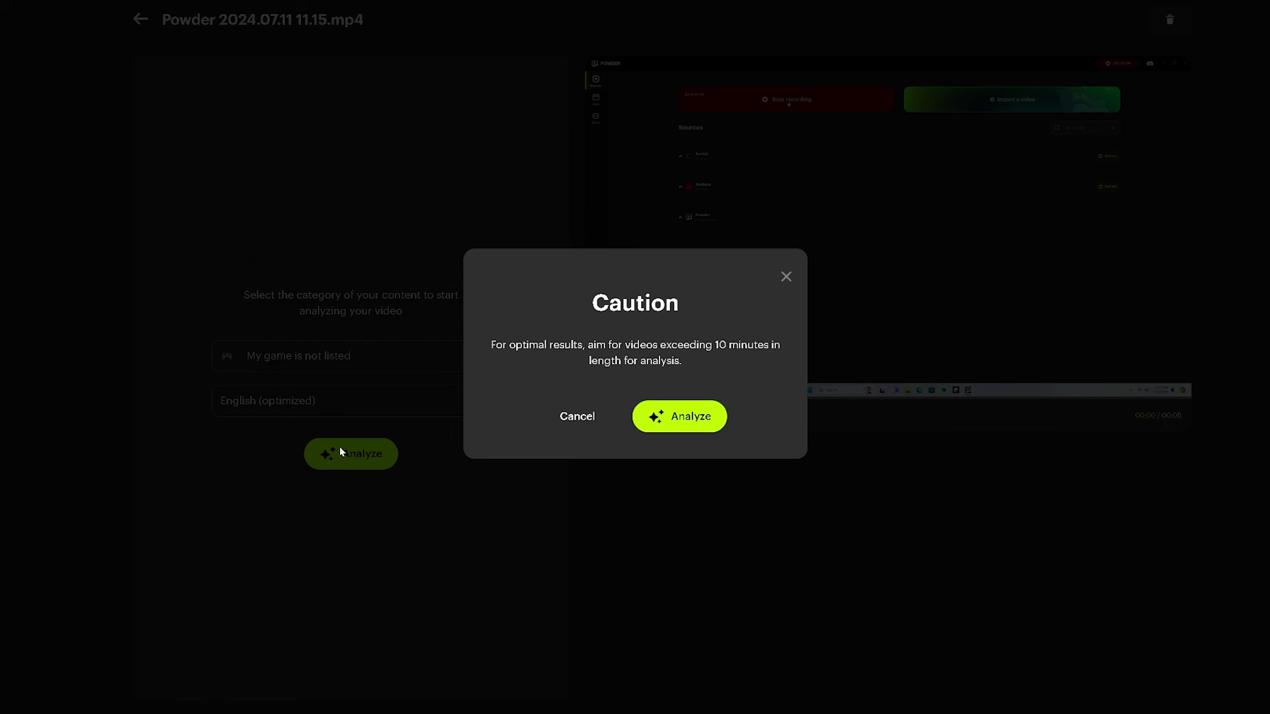
click(651, 427)
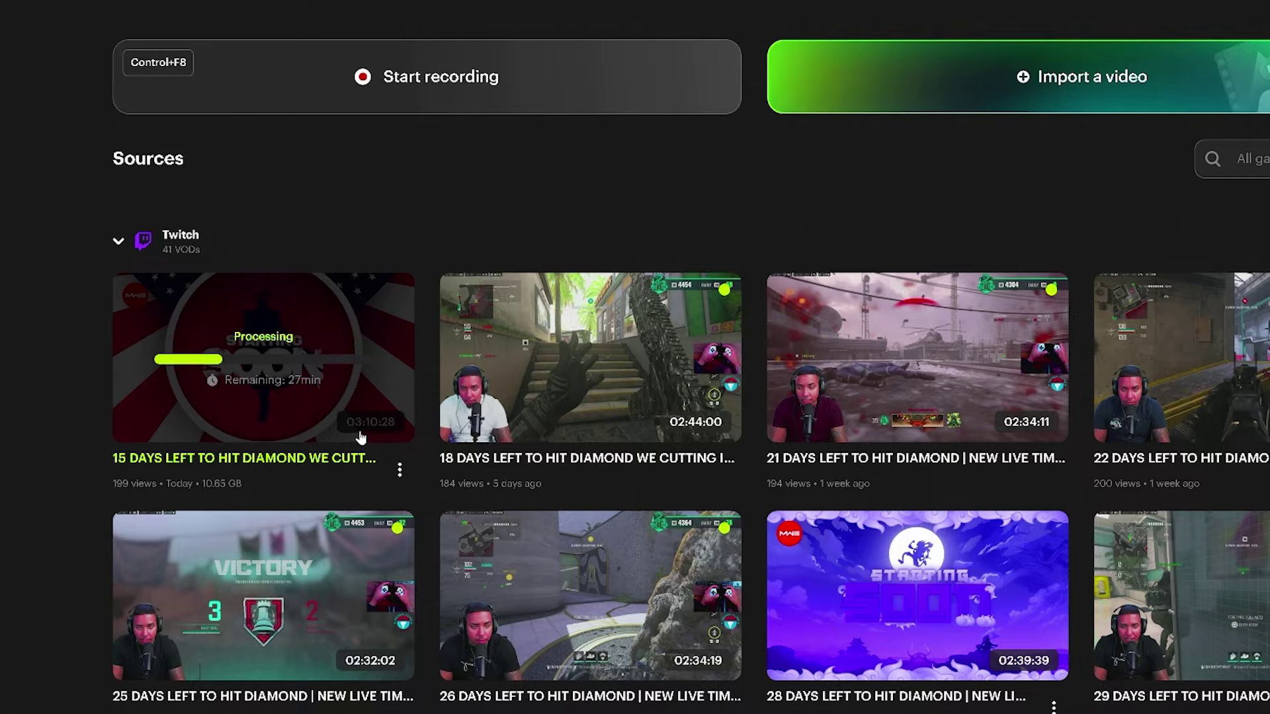
Step: Open the NEW MW3 UPDATE VOD's suggested clips and preview the first one at 22:00
scroll(330, 377, down, 10)
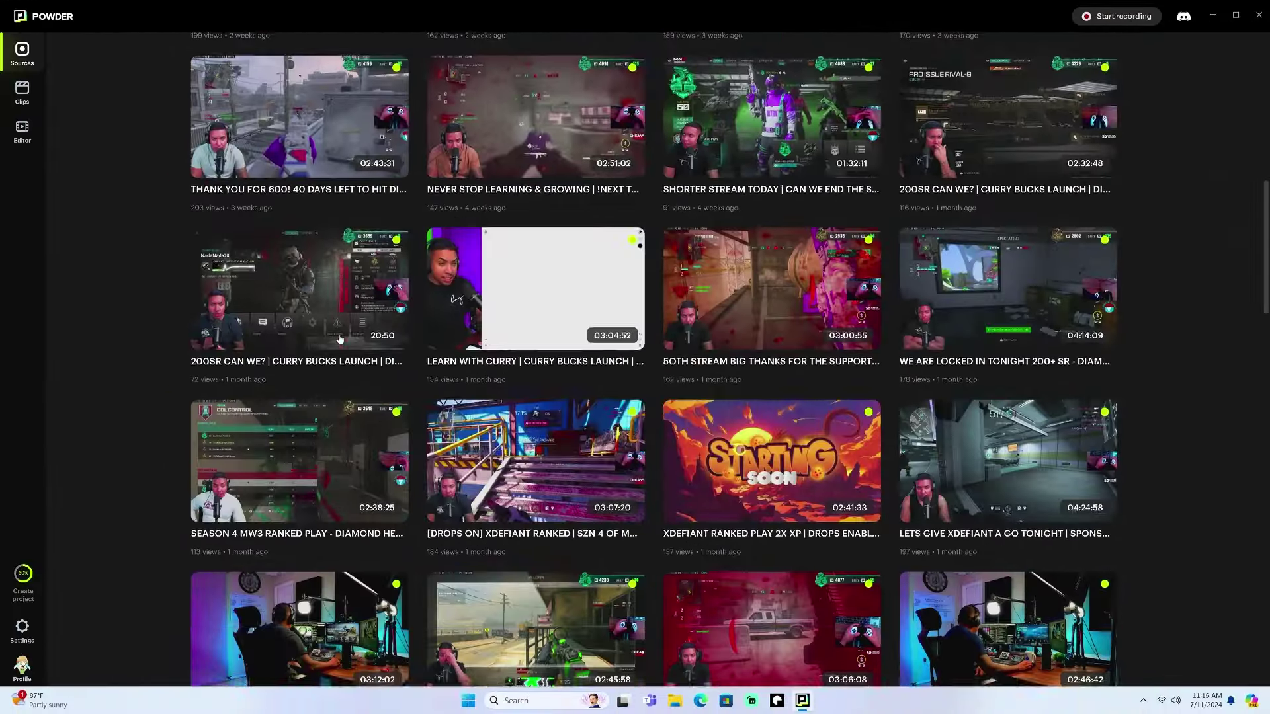
scroll(339, 339, down, 7)
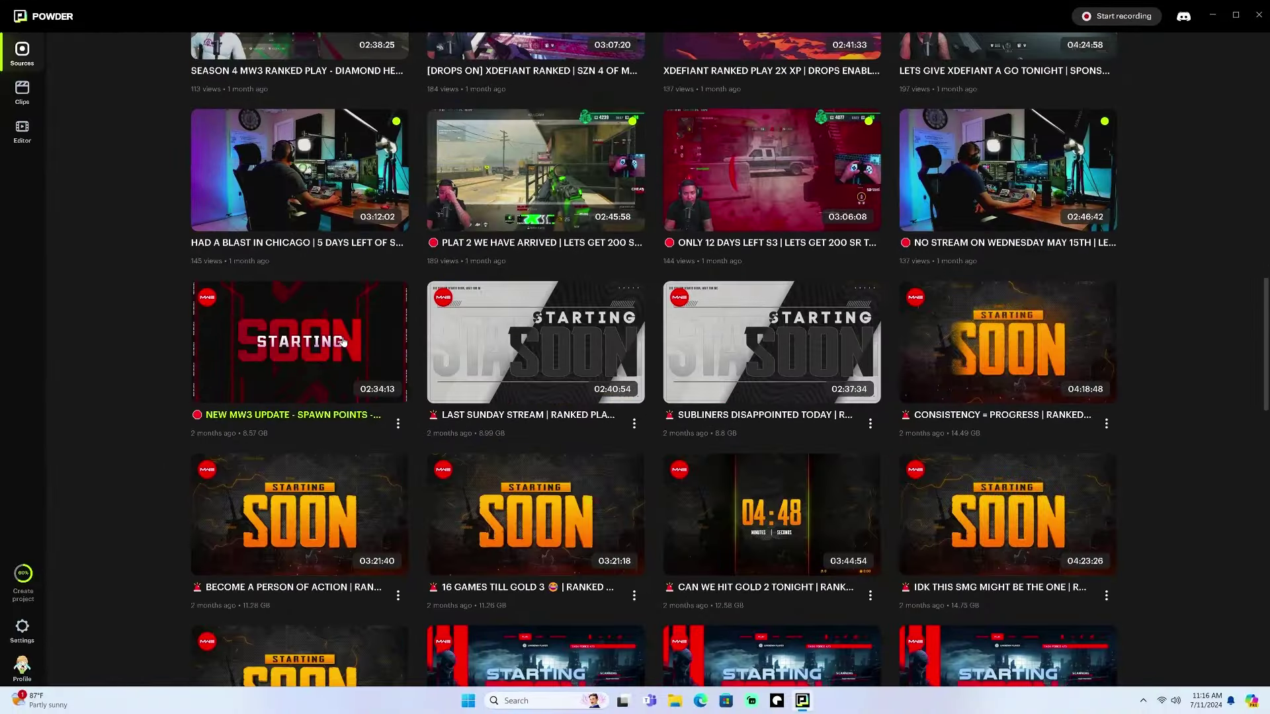
click(315, 355)
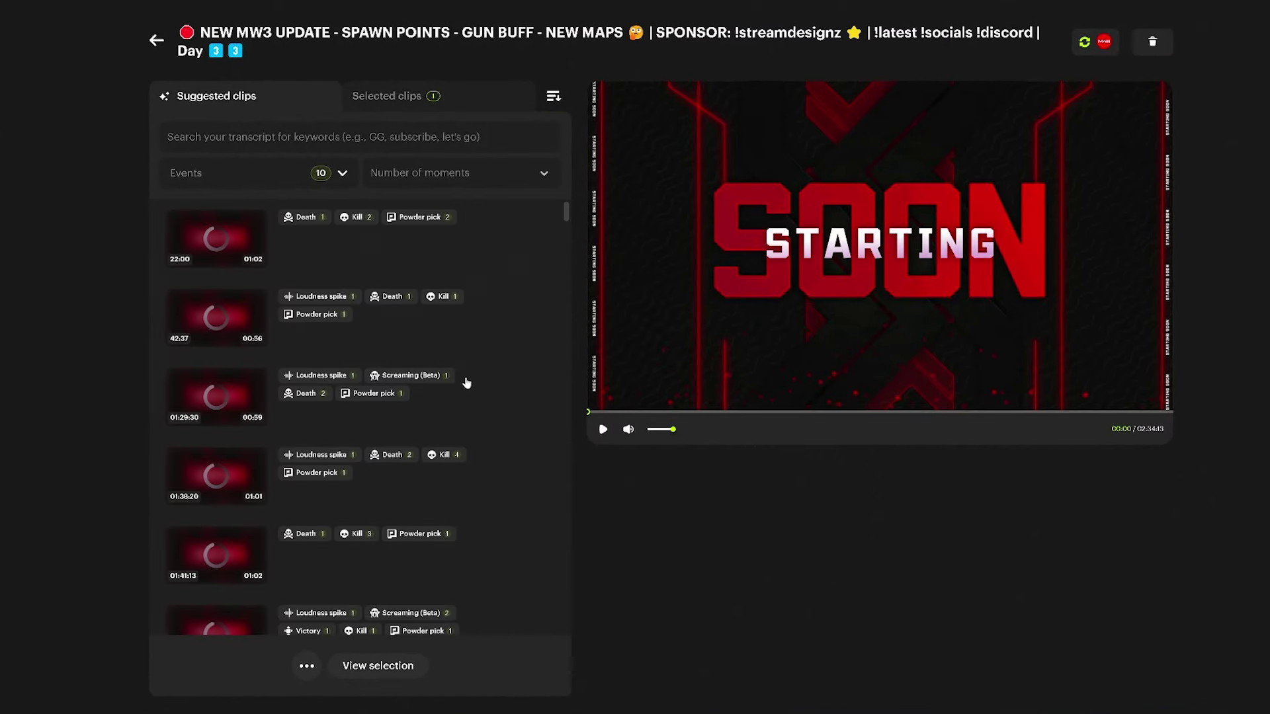
click(451, 248)
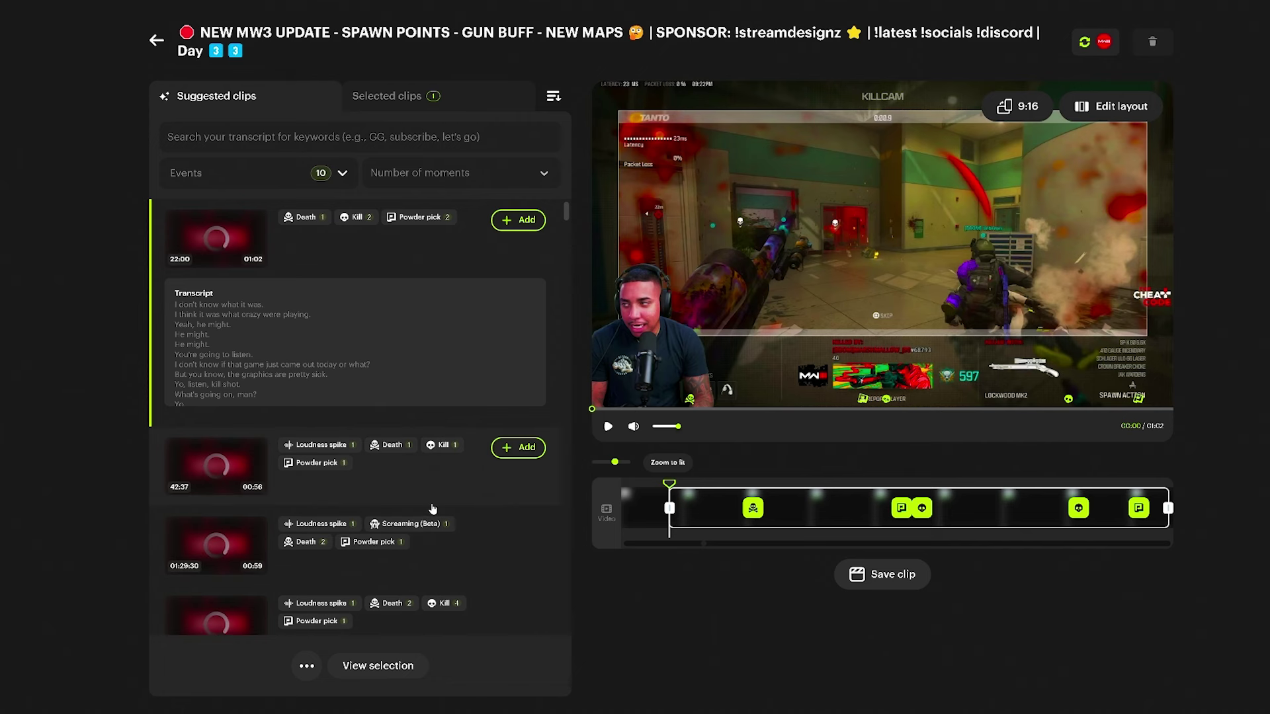
scroll(382, 353, down, 3)
scroll(371, 358, up, 3)
scroll(377, 364, down, 5)
scroll(483, 469, down, 10)
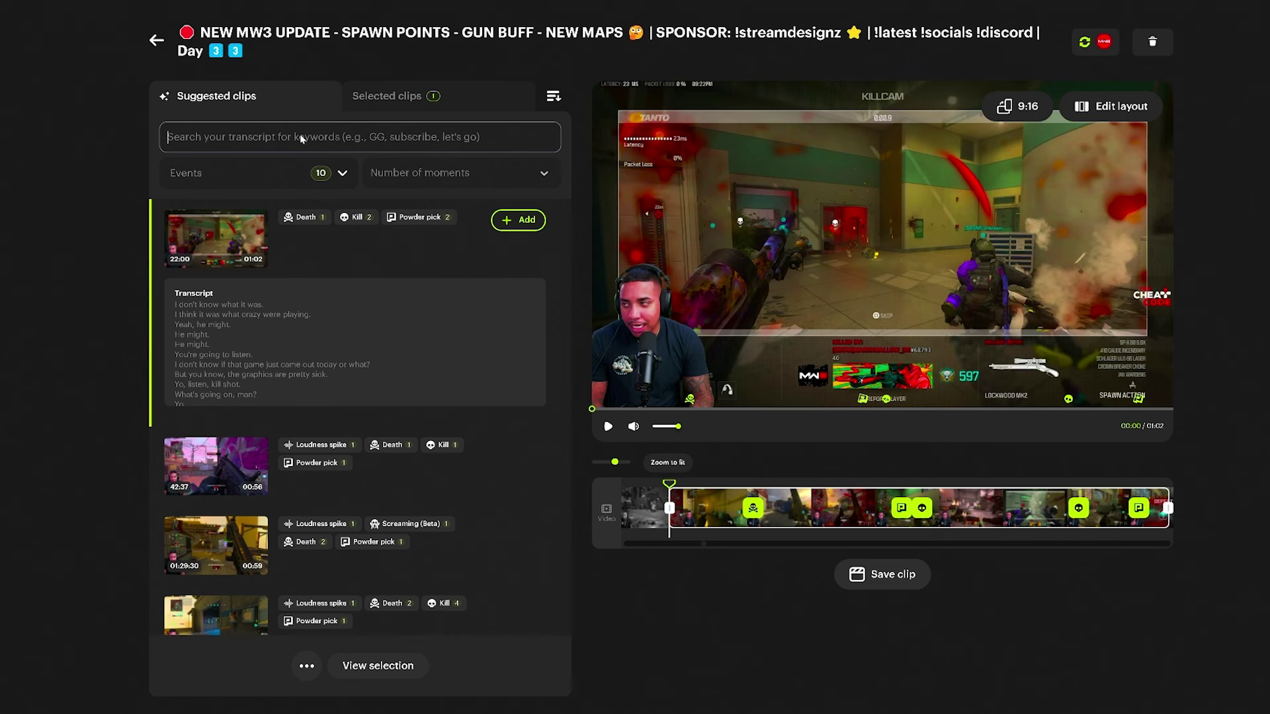
Step: Filter the transcript suggestions by the keyword 'clip' and preview the second match
click(301, 138)
text(clip)
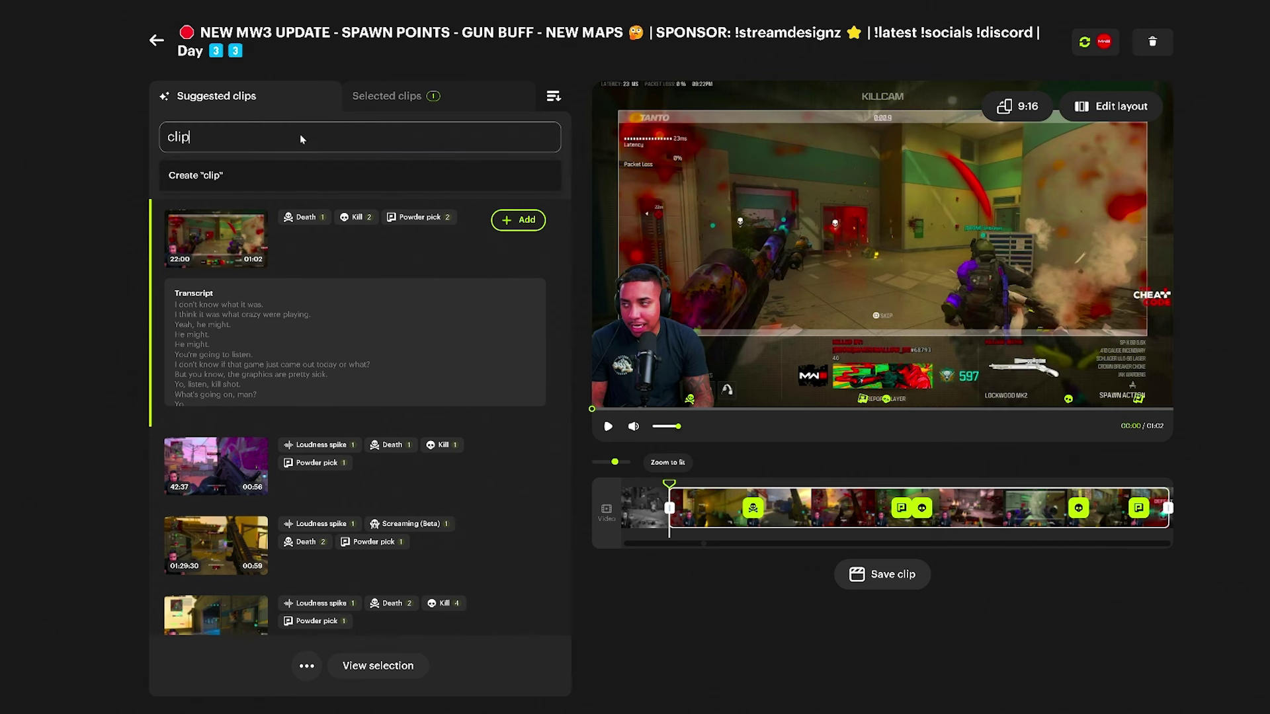
key(Return)
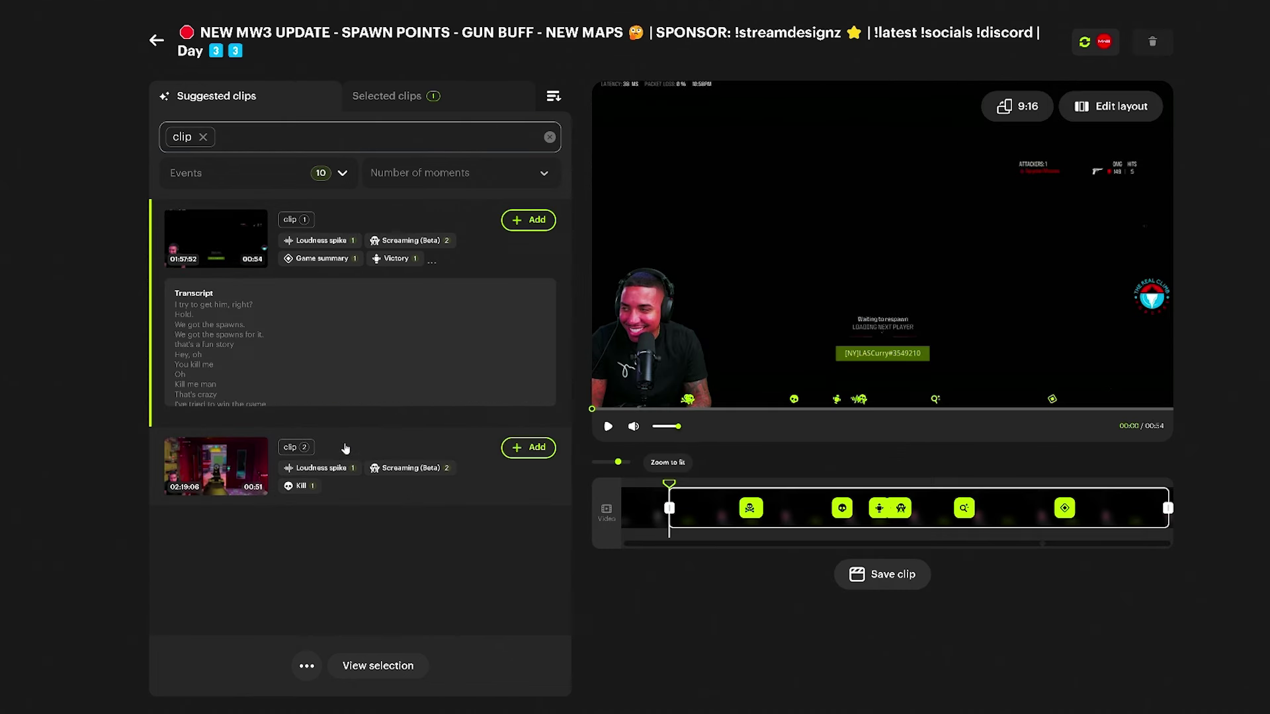
scroll(238, 337, down, 5)
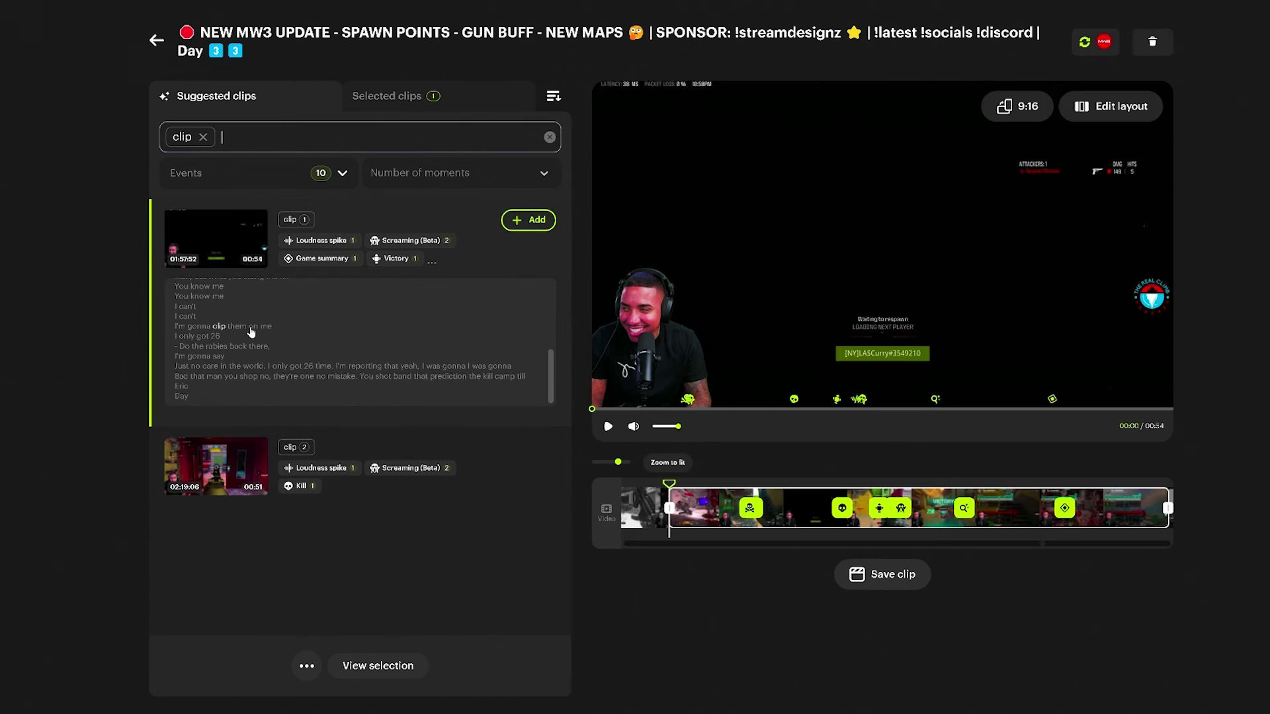
click(352, 471)
Step: Trim the moment's start later so the clip runs 34 seconds
scroll(205, 436, down, 3)
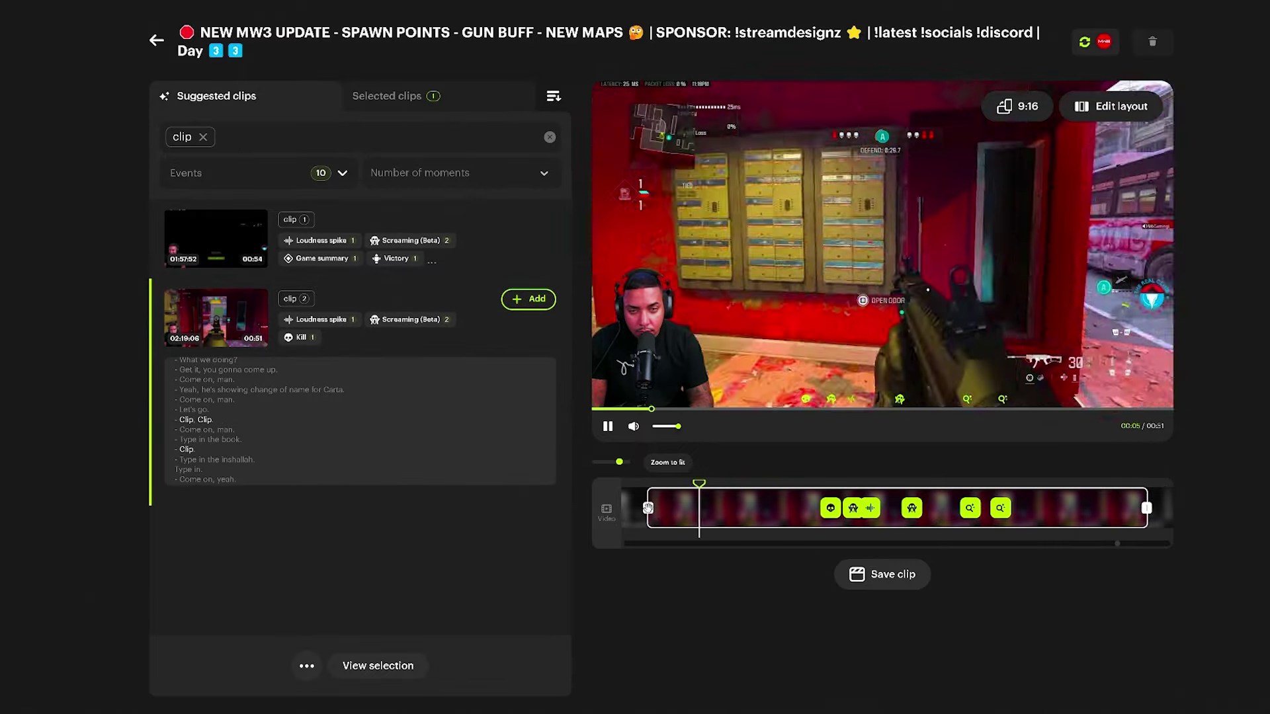
drag(648, 508, 662, 508)
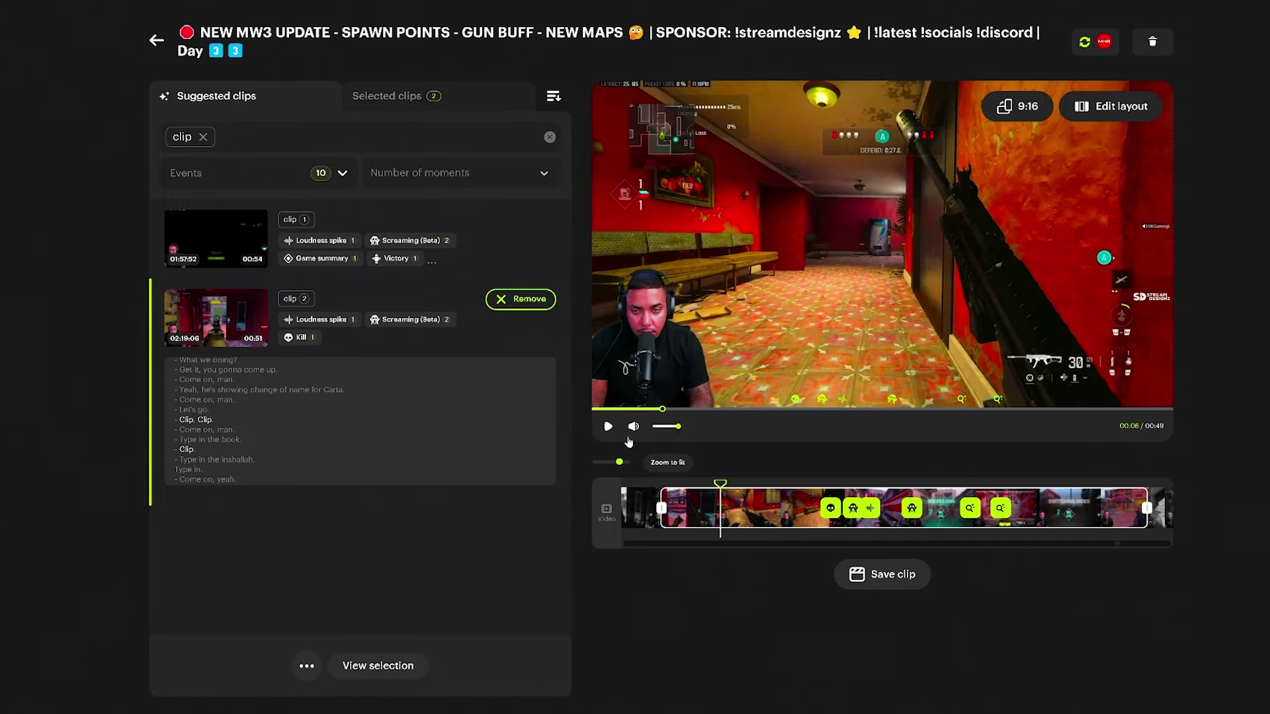
drag(661, 508, 813, 509)
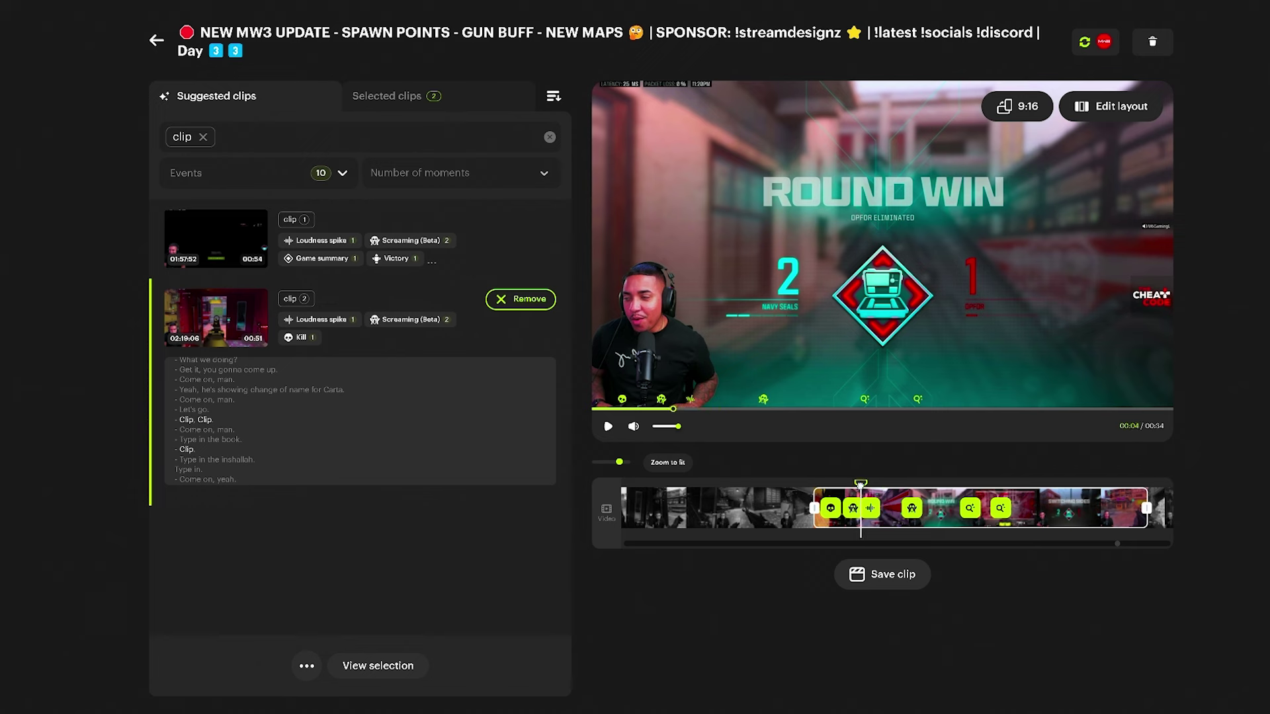
click(607, 427)
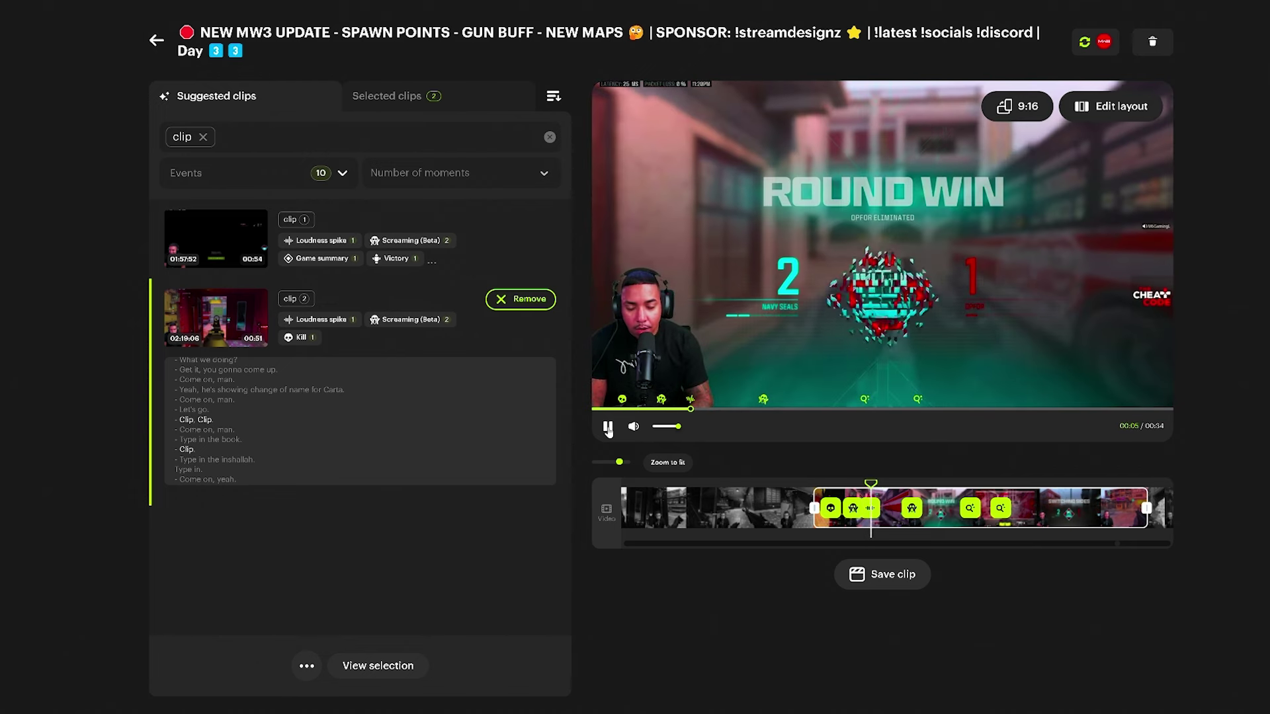
click(608, 426)
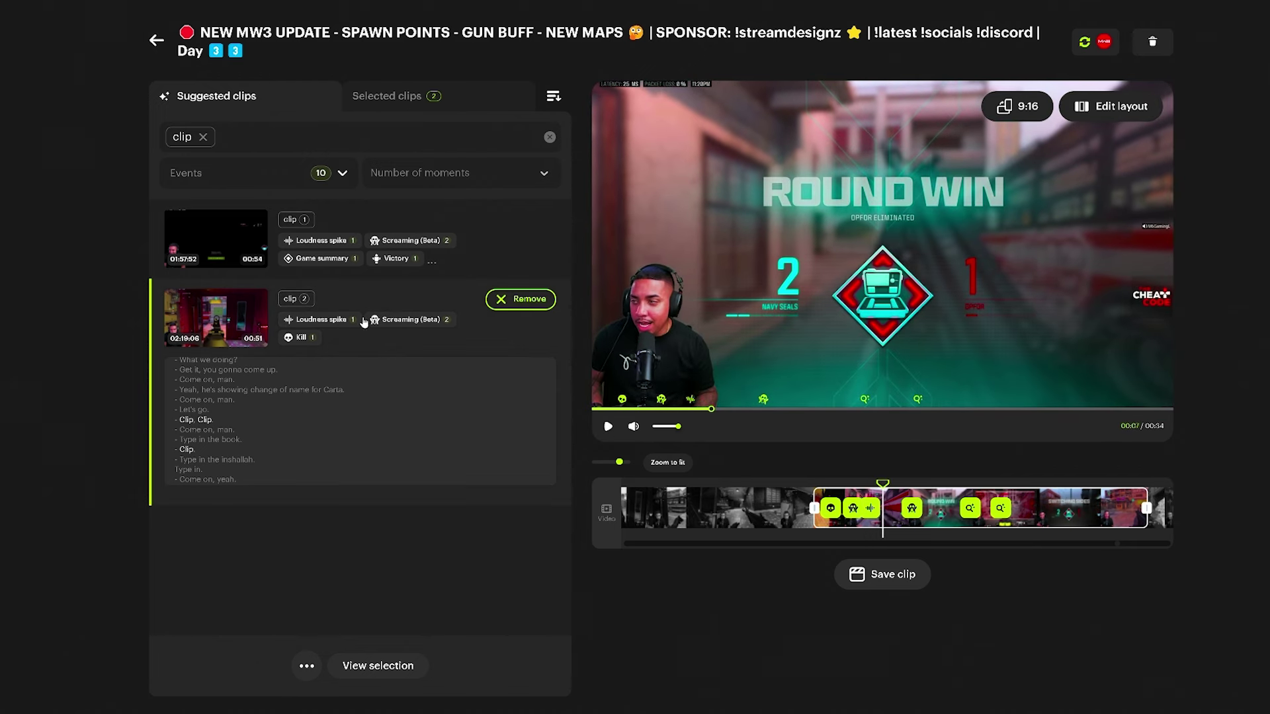
mouse_move(396, 270)
click(456, 100)
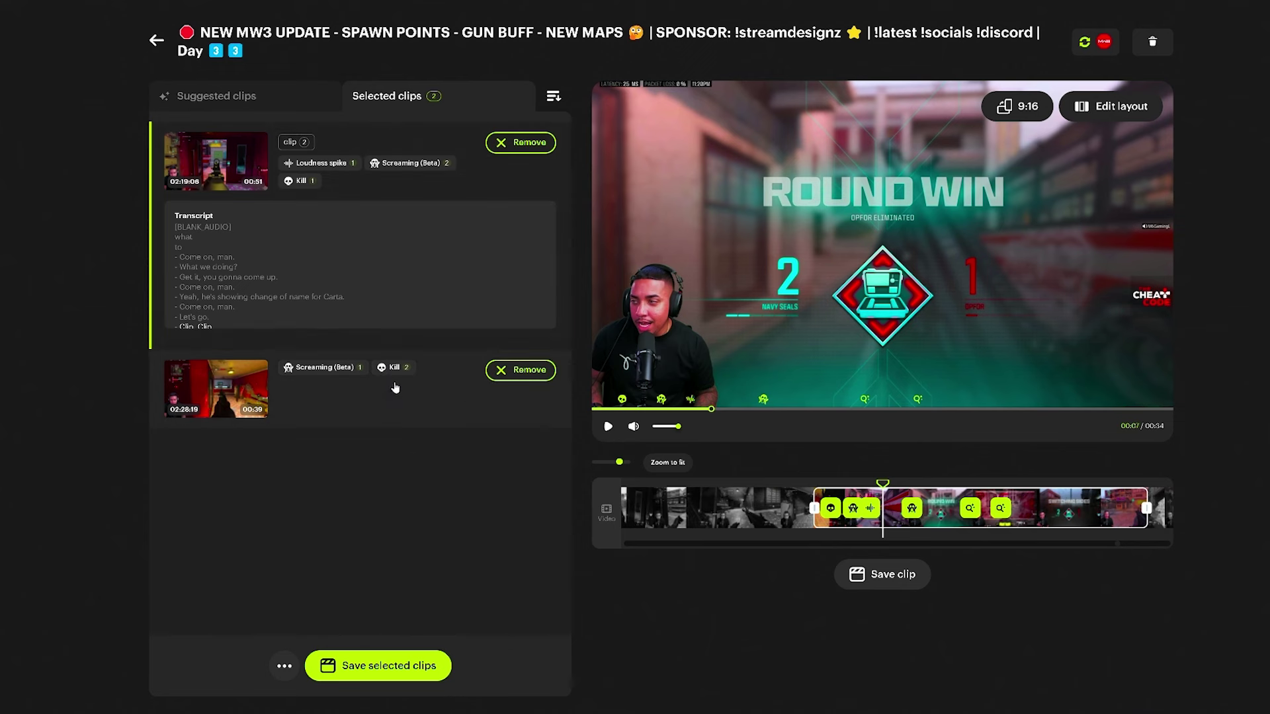
Step: Trim the second selected clip from both ends to 13 seconds and save it as an exported clip
click(395, 387)
click(607, 426)
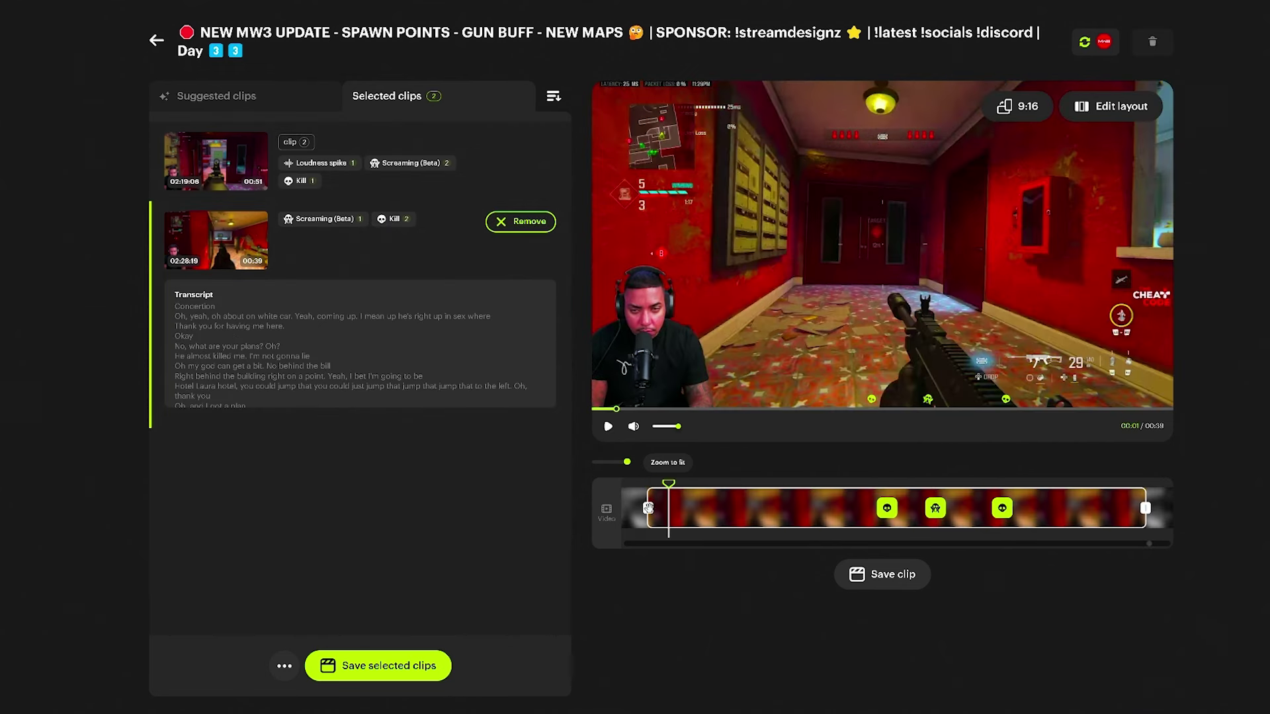
drag(662, 508, 871, 513)
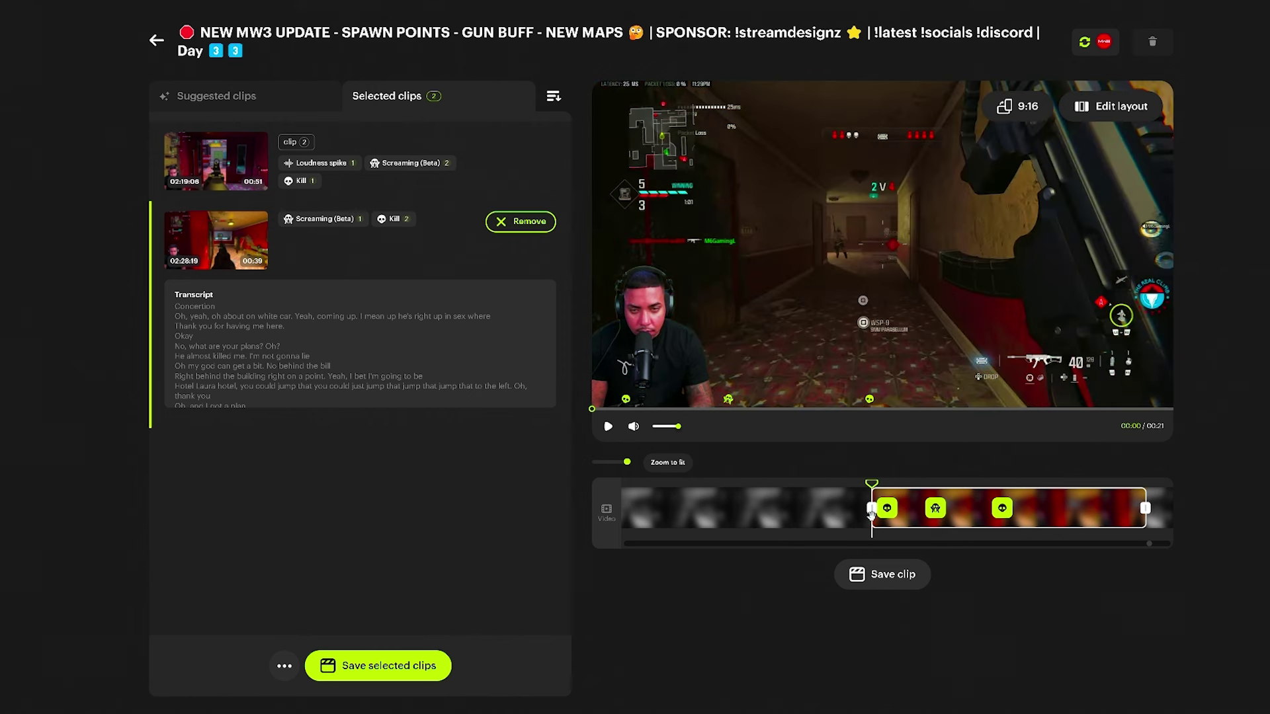
drag(1145, 508, 1048, 510)
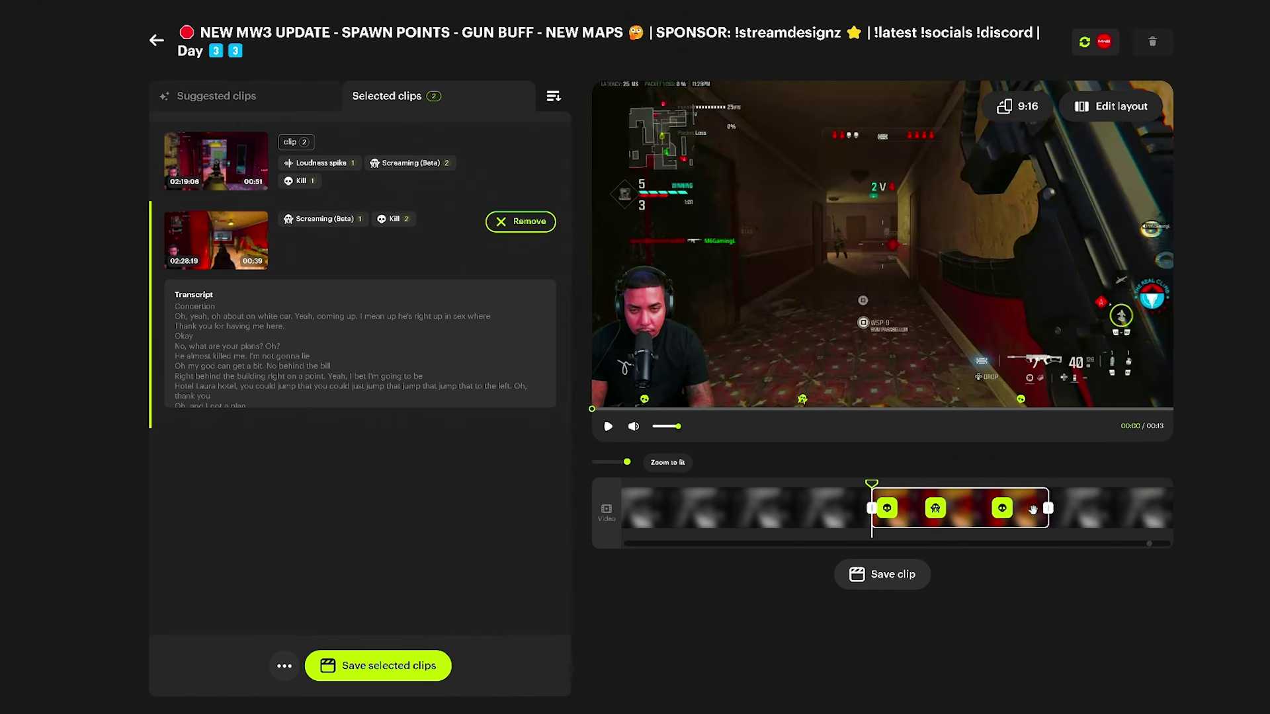
drag(627, 463, 595, 464)
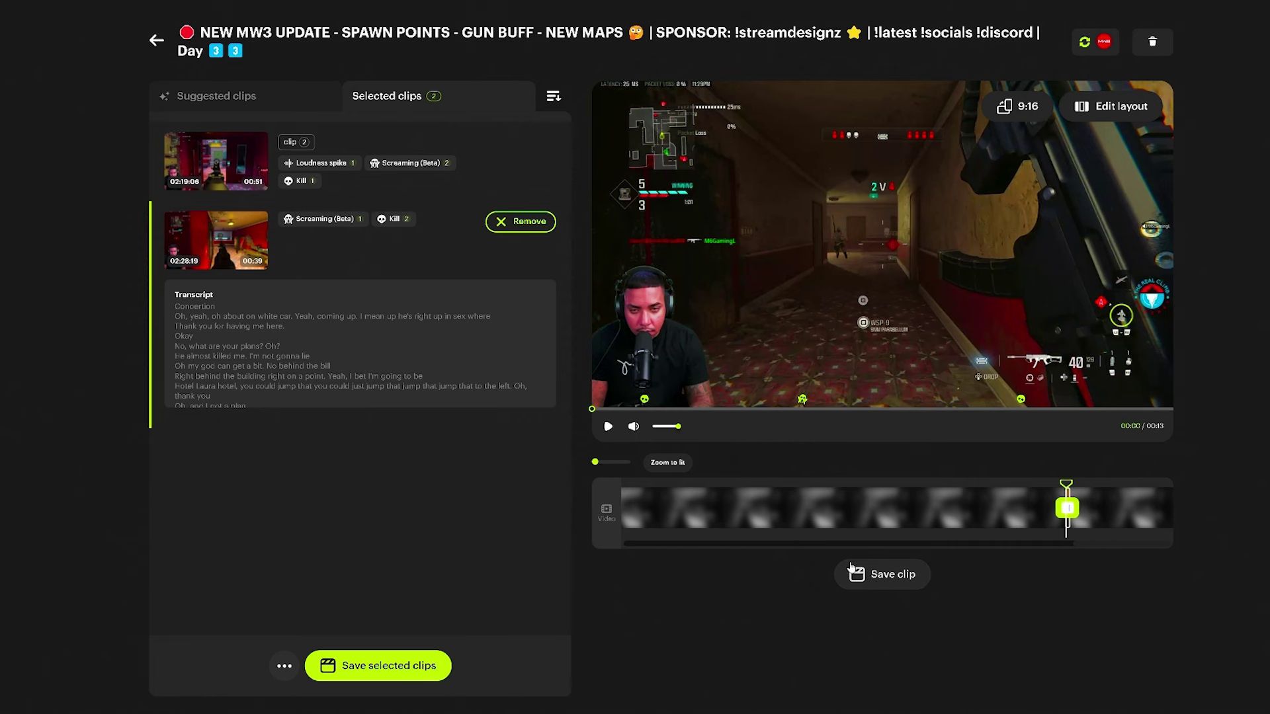
click(887, 581)
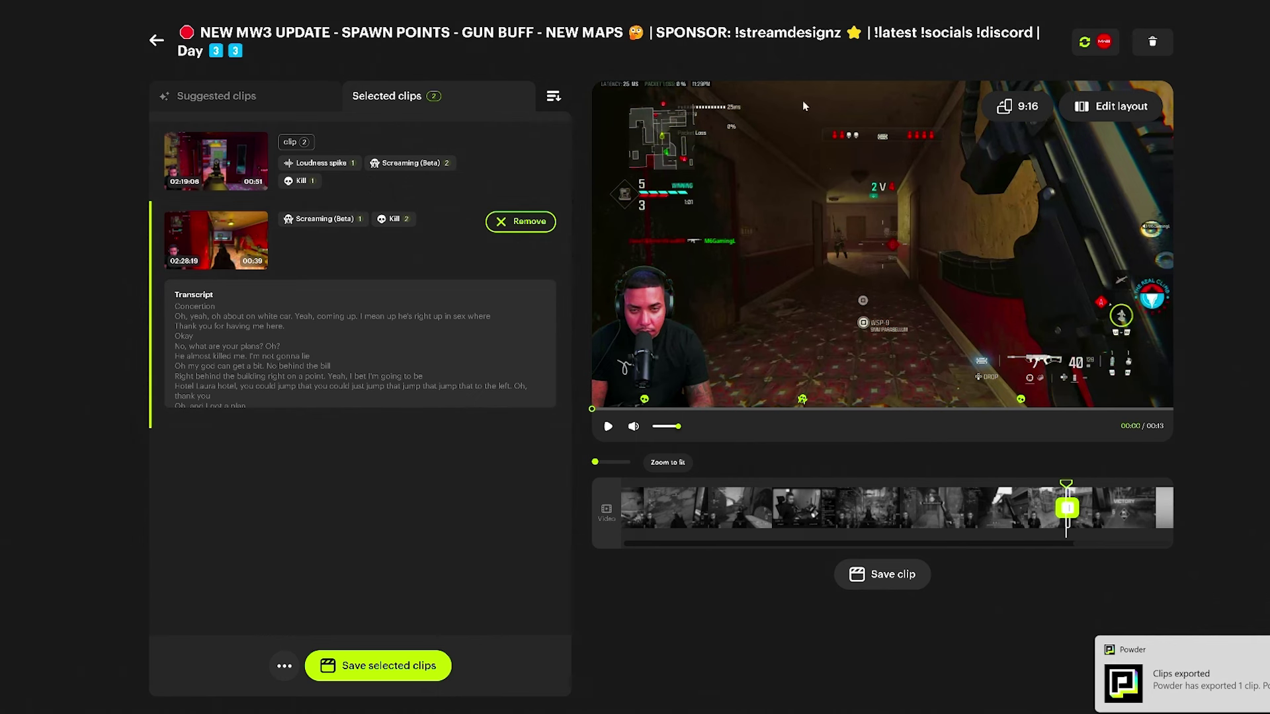
Step: Switch the clip to a vertical 9:16 frame and open its layout editor
click(1009, 113)
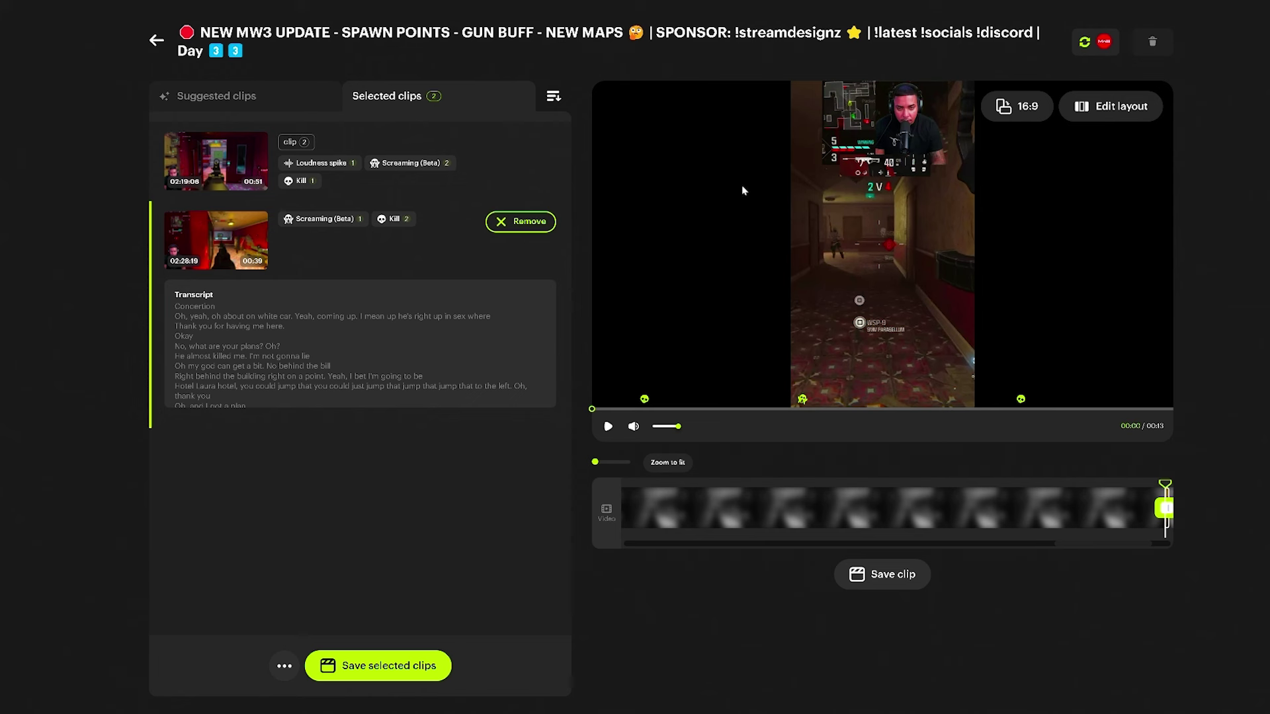
click(1085, 108)
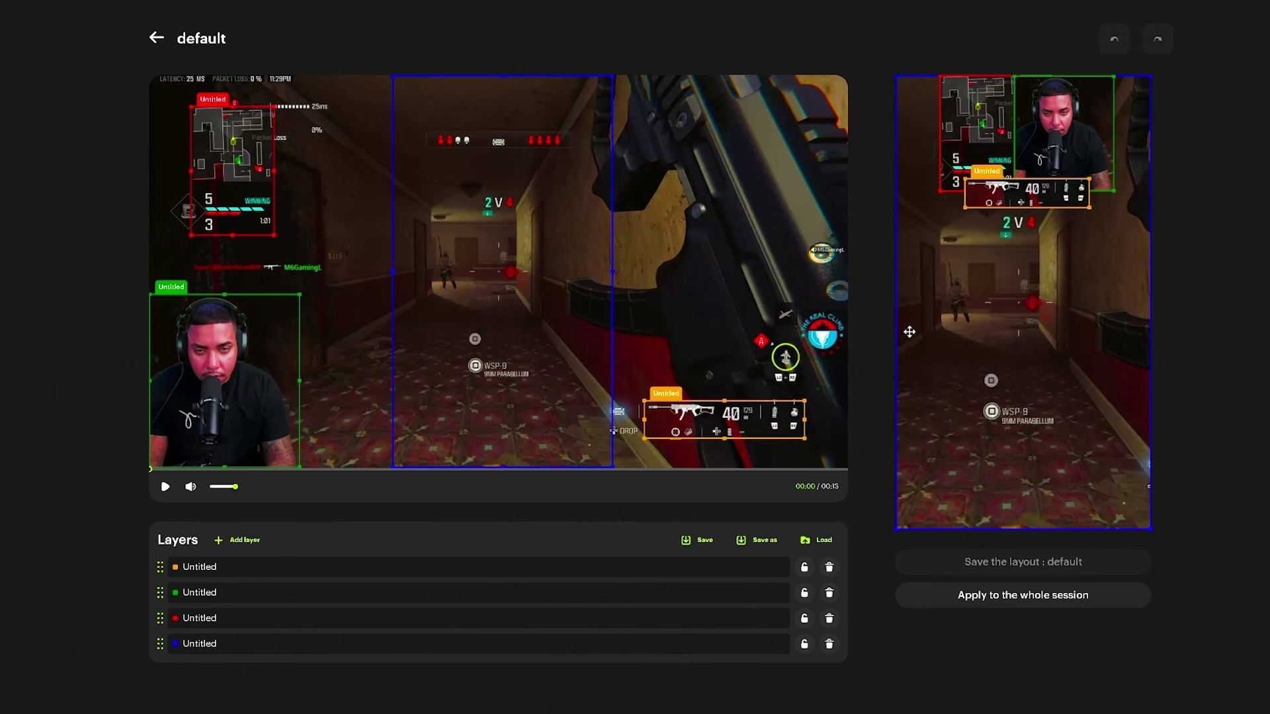
Step: Delete all four default overlay layers from the layout, including the green webcam layer
click(830, 646)
click(829, 619)
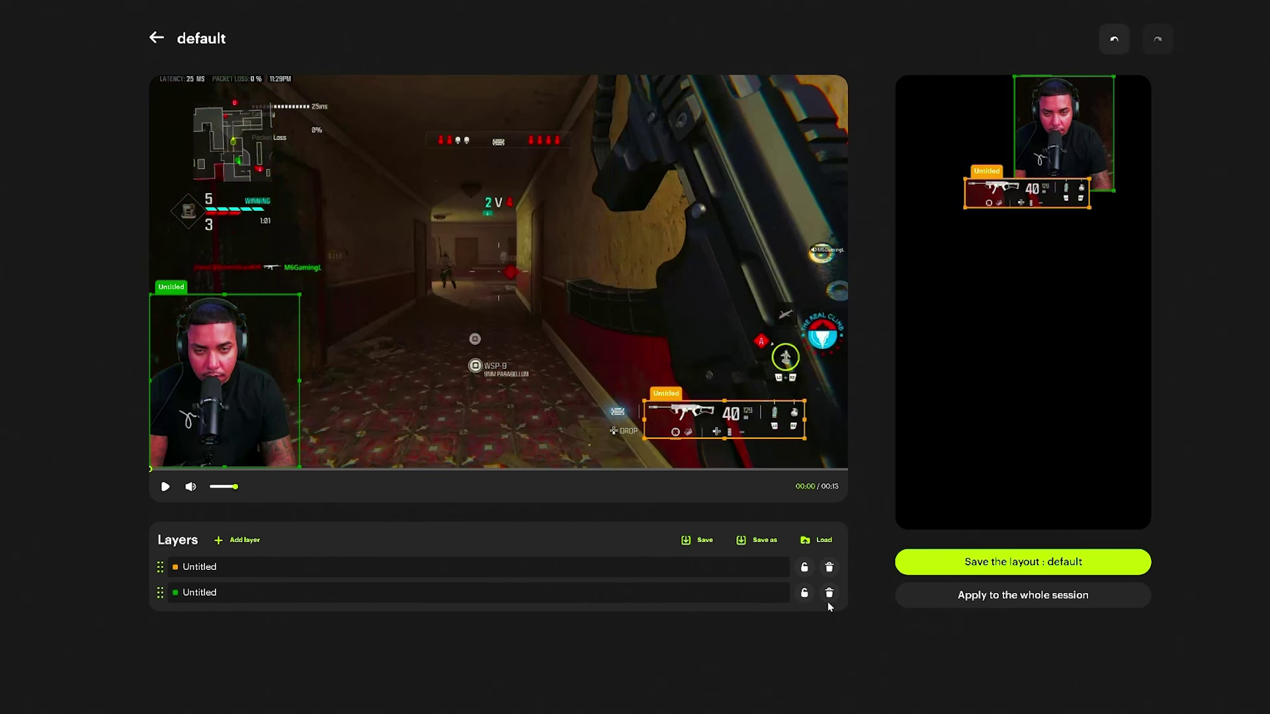
click(828, 594)
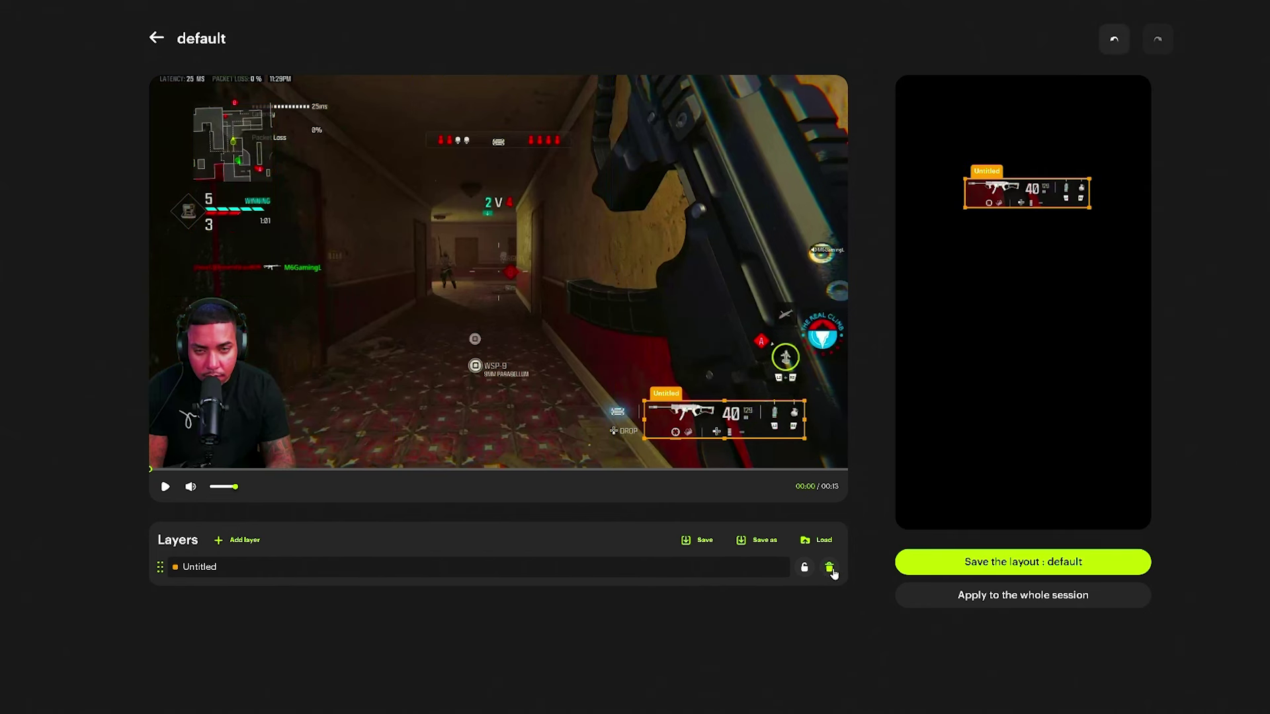
click(829, 568)
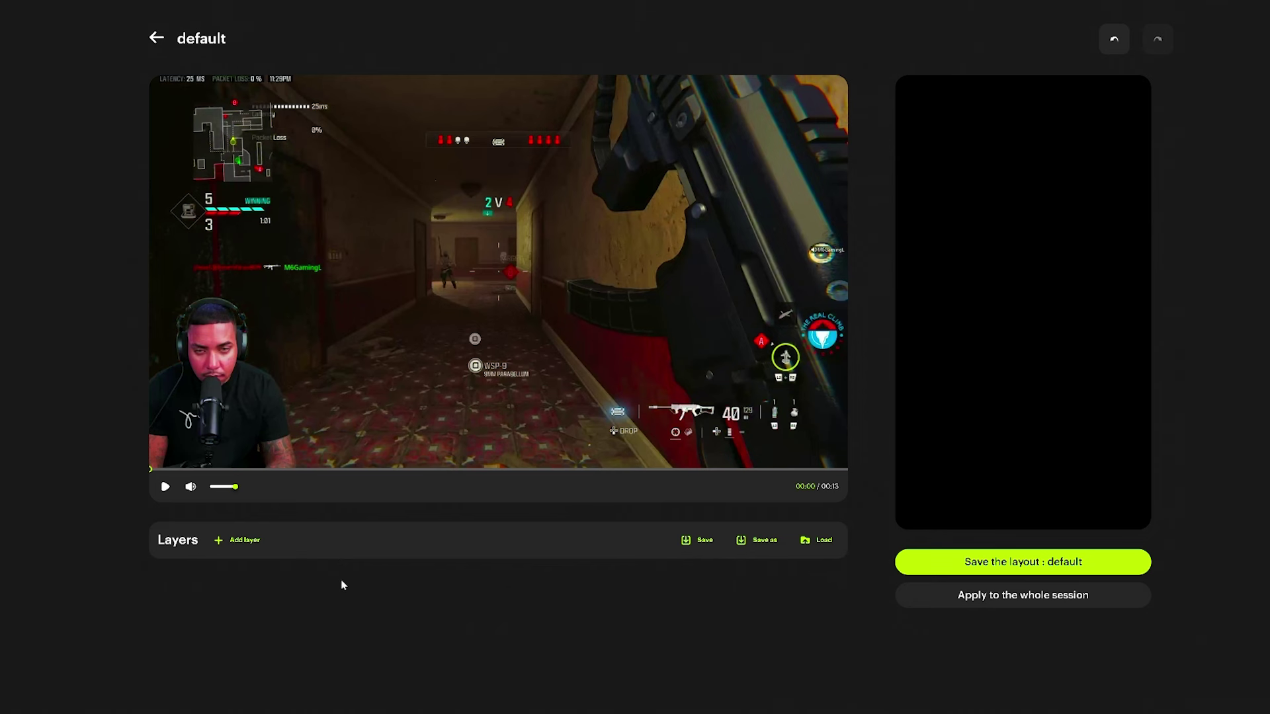
Step: Add a trial crop layer, nudge it, remove it again, and bring up the saved layout templates
click(220, 541)
drag(481, 330, 483, 329)
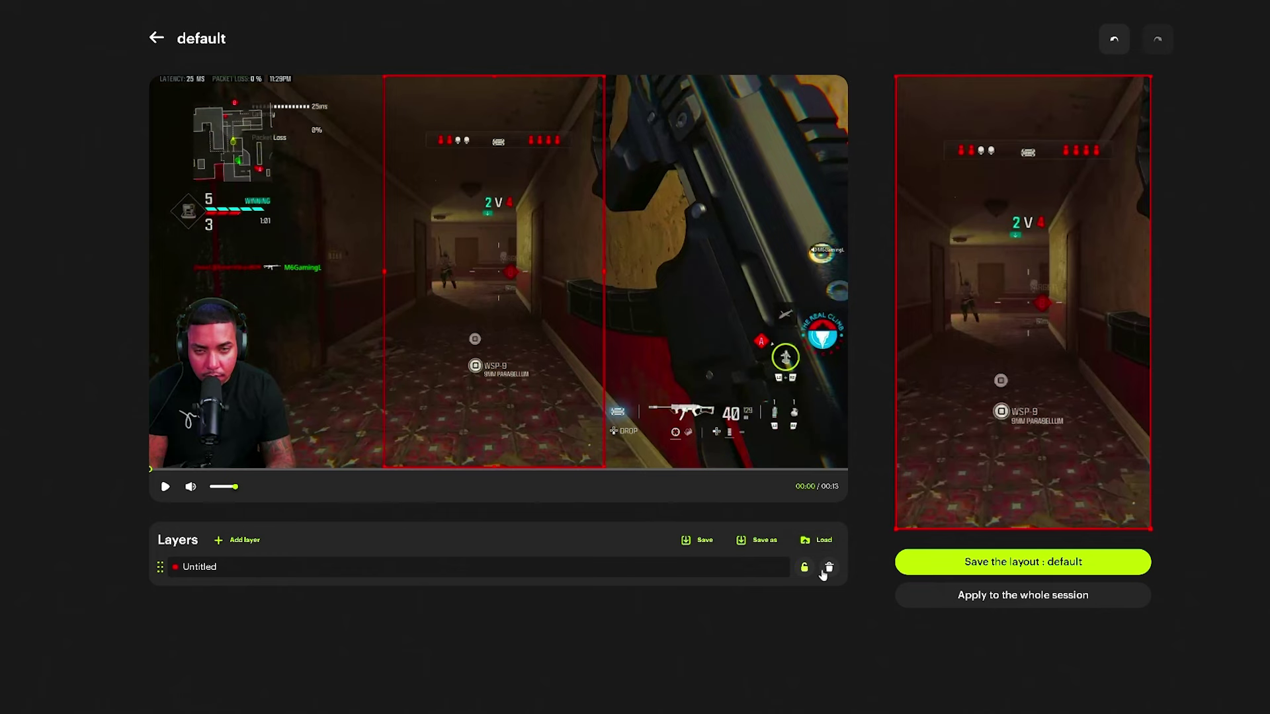
click(827, 569)
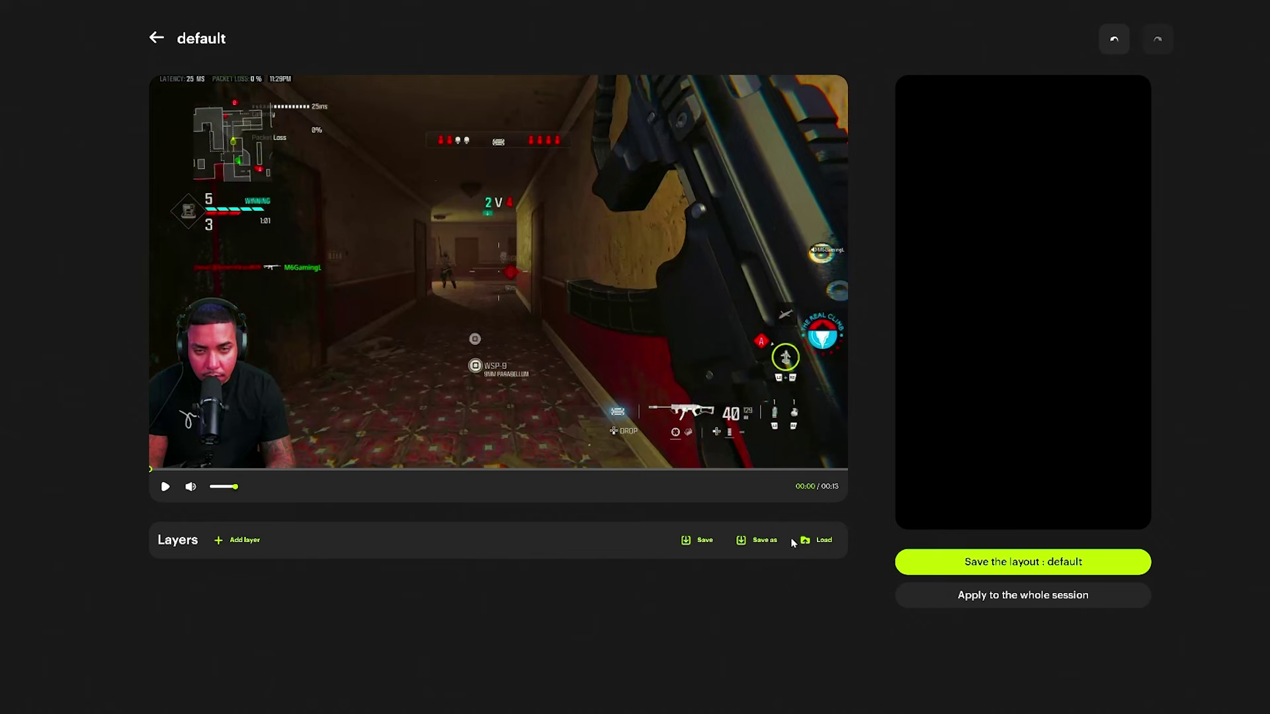
click(810, 544)
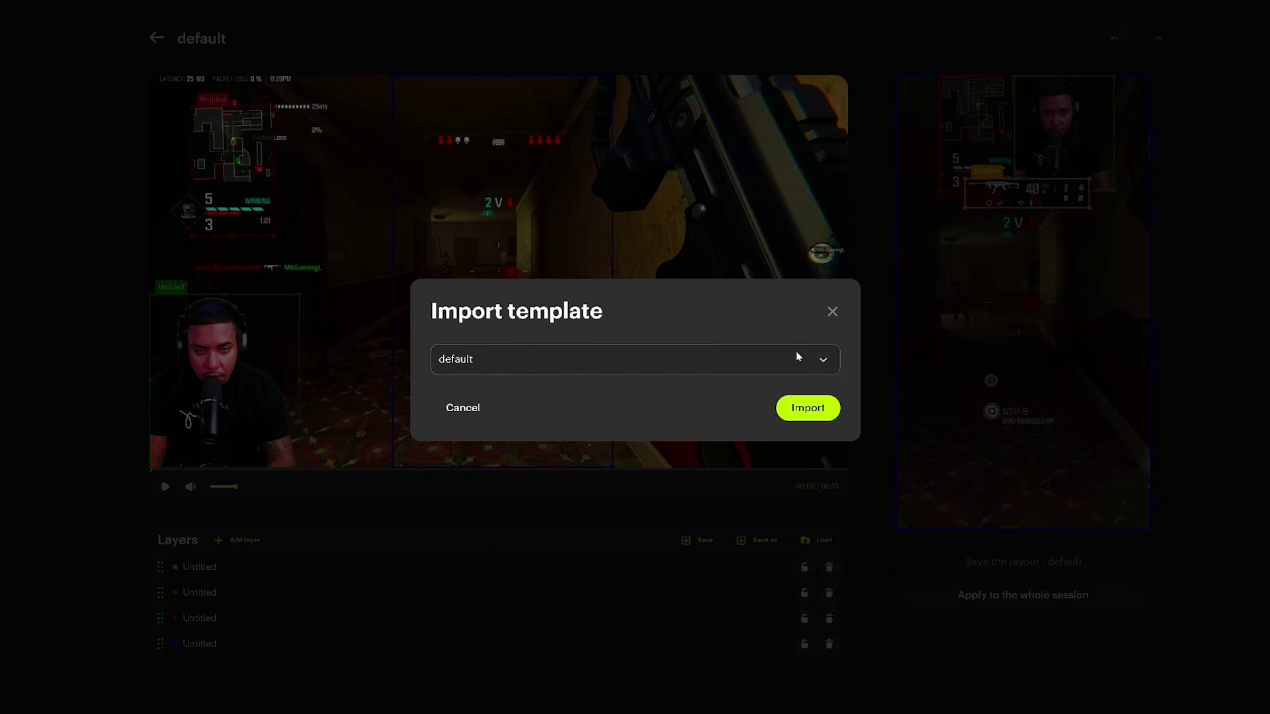
Step: Pick the default template from the Import template list, then close the dialog
click(823, 359)
scroll(631, 453, down, 3)
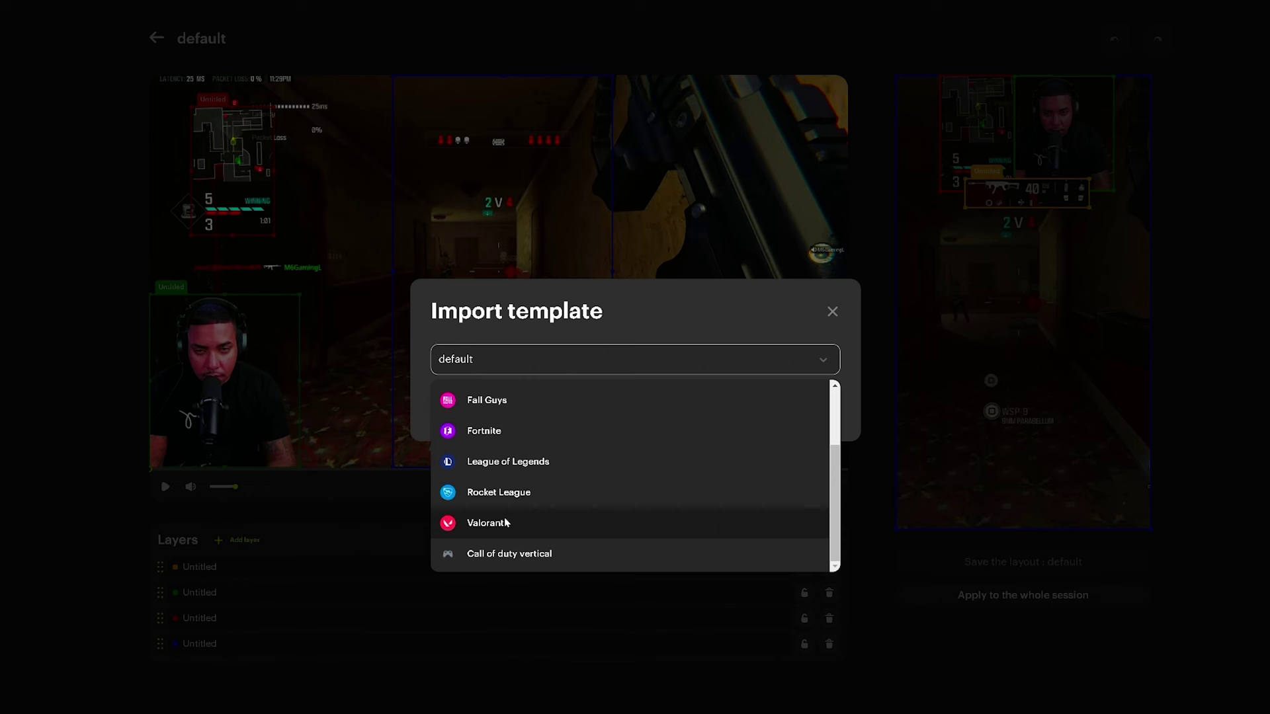
scroll(525, 492, up, 3)
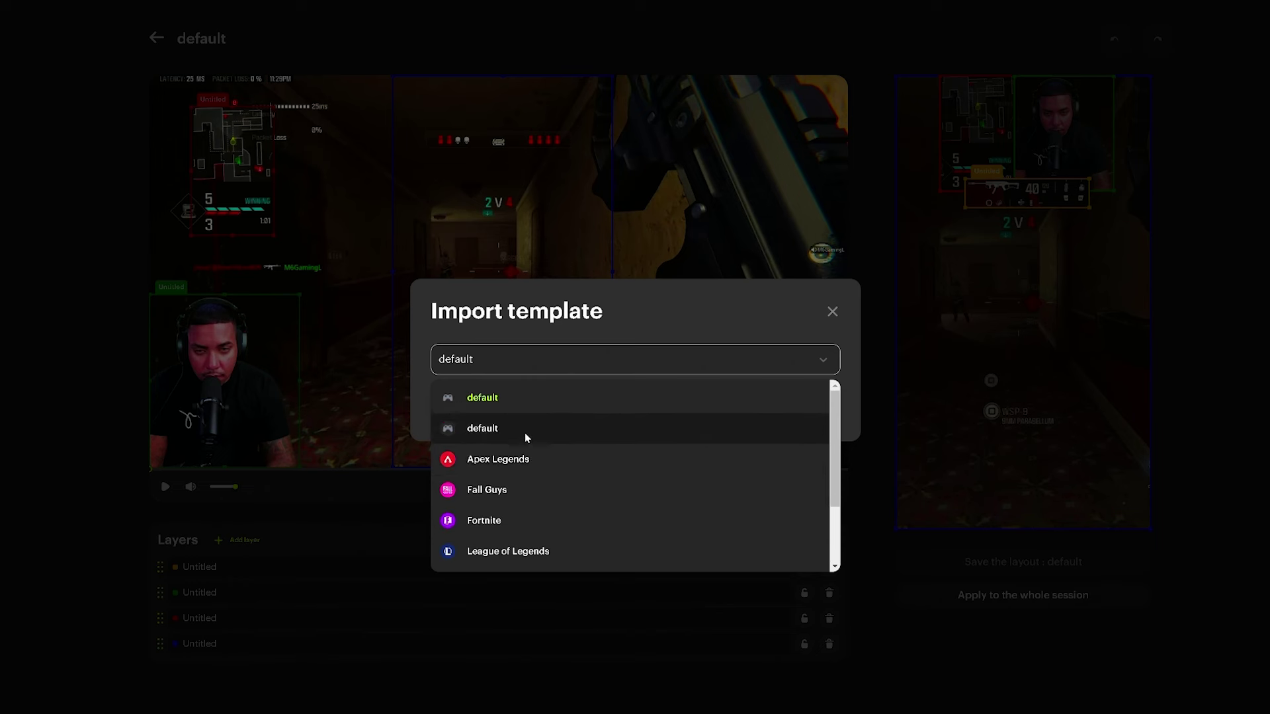
scroll(516, 511, down, 3)
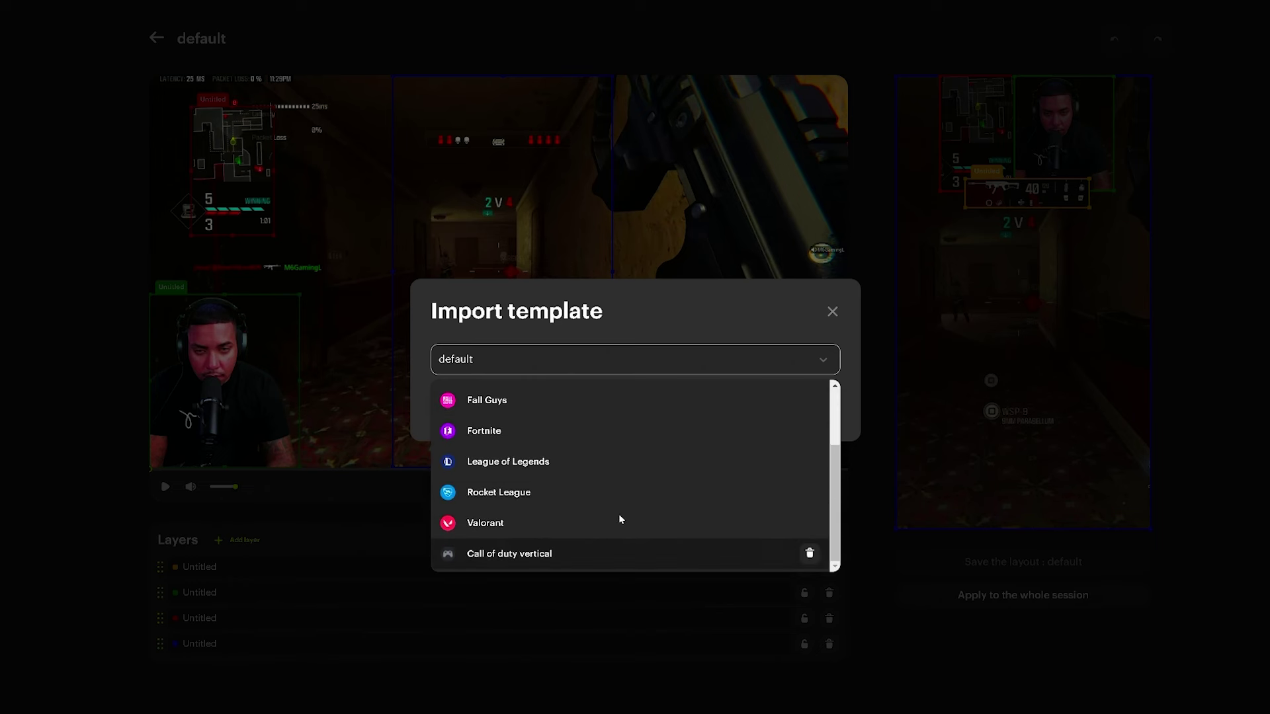
click(832, 317)
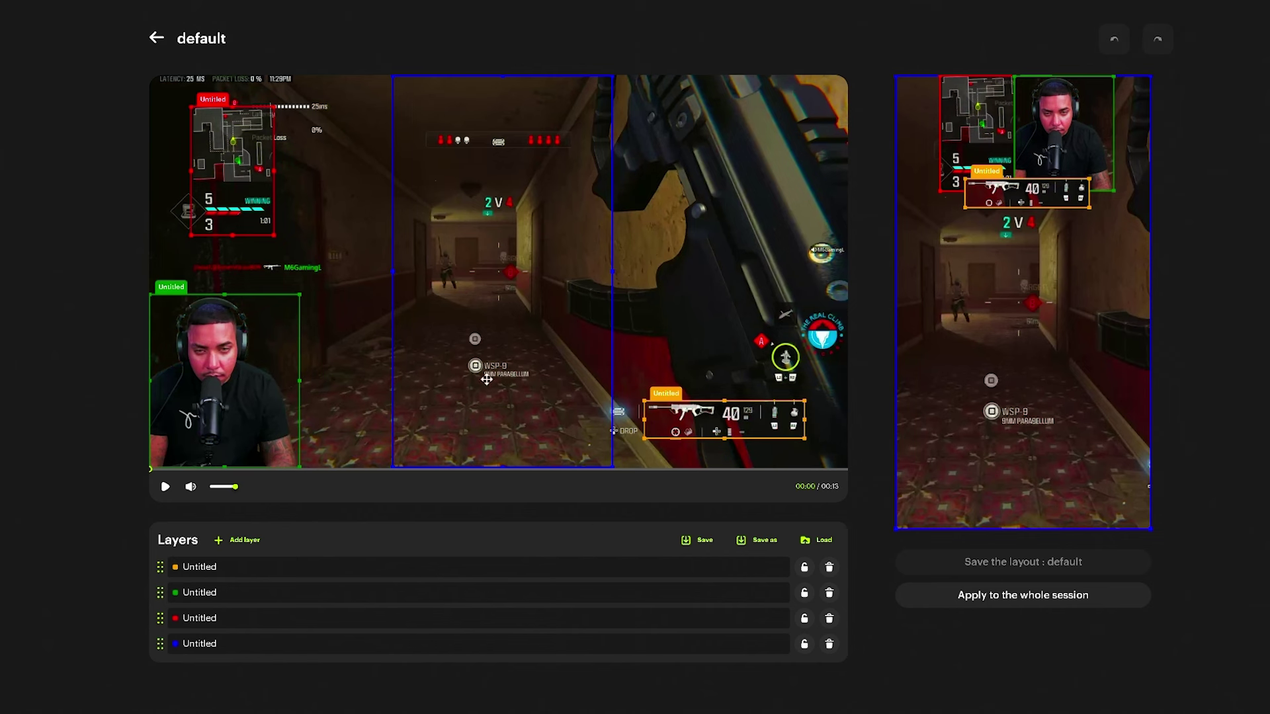
click(829, 644)
click(829, 618)
click(829, 593)
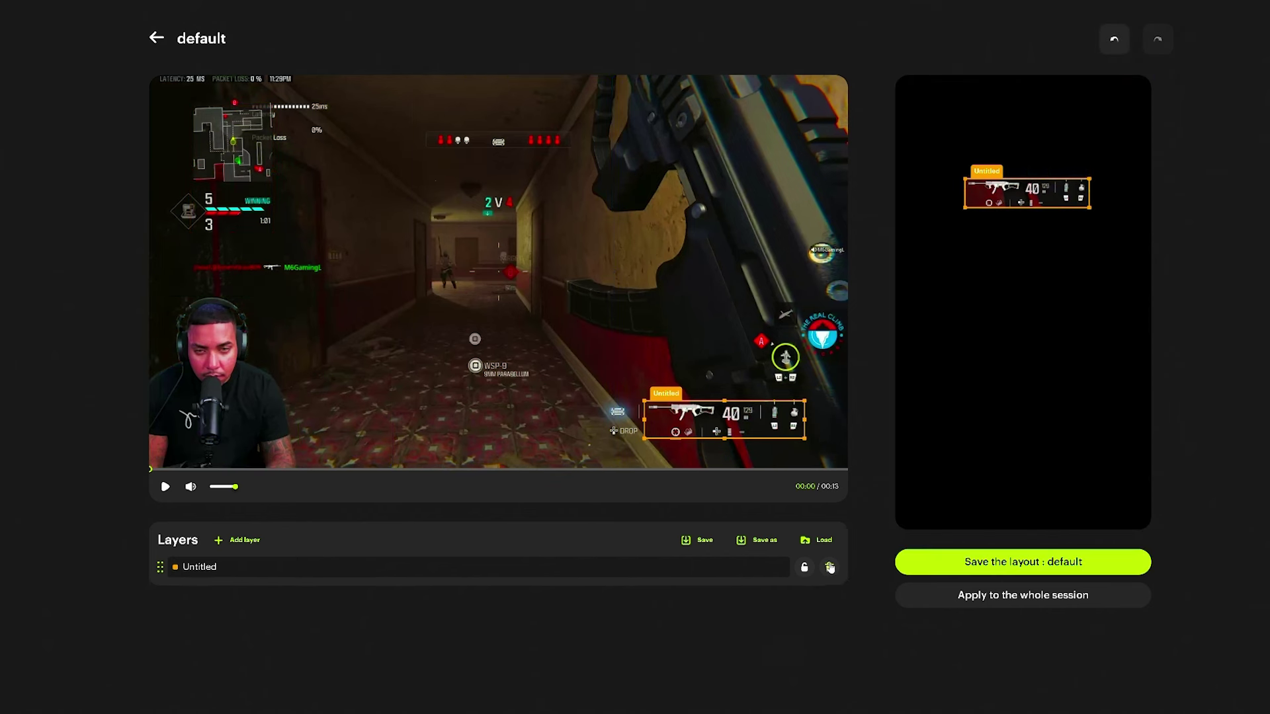
click(829, 567)
click(227, 543)
drag(496, 289, 495, 289)
click(227, 542)
drag(501, 354, 263, 360)
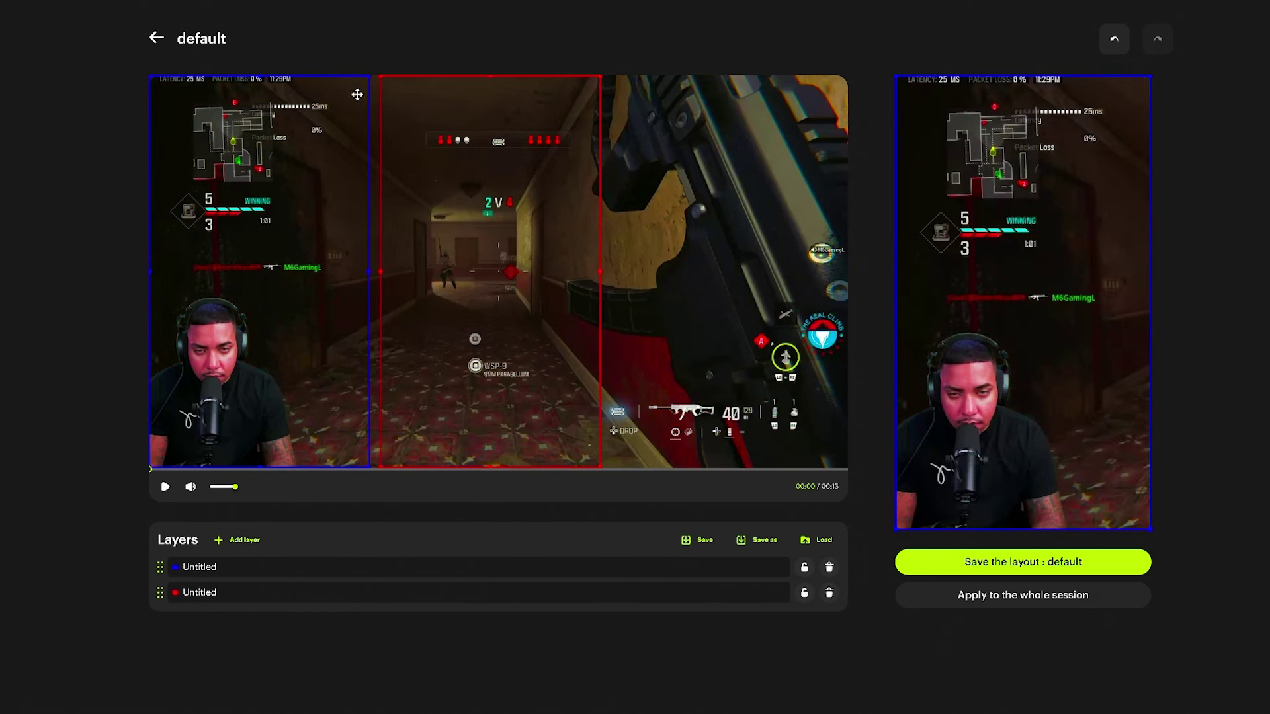
drag(368, 77, 281, 293)
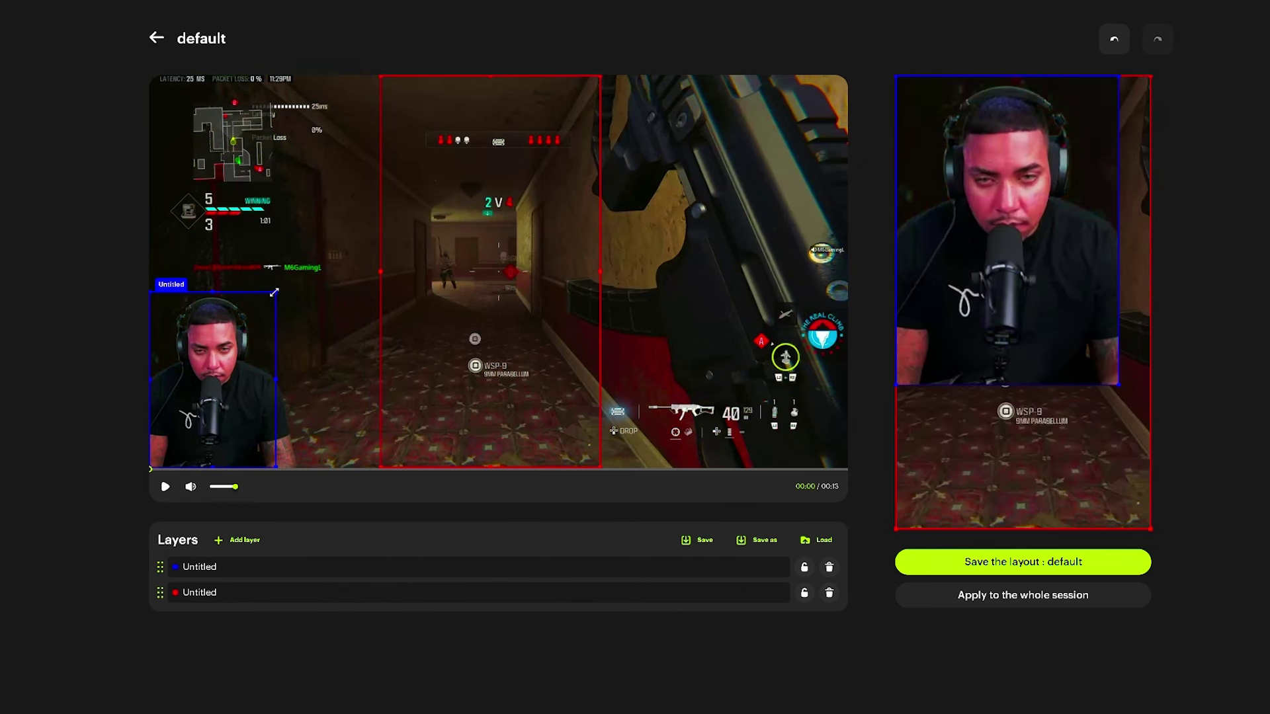
drag(1115, 385, 1097, 314)
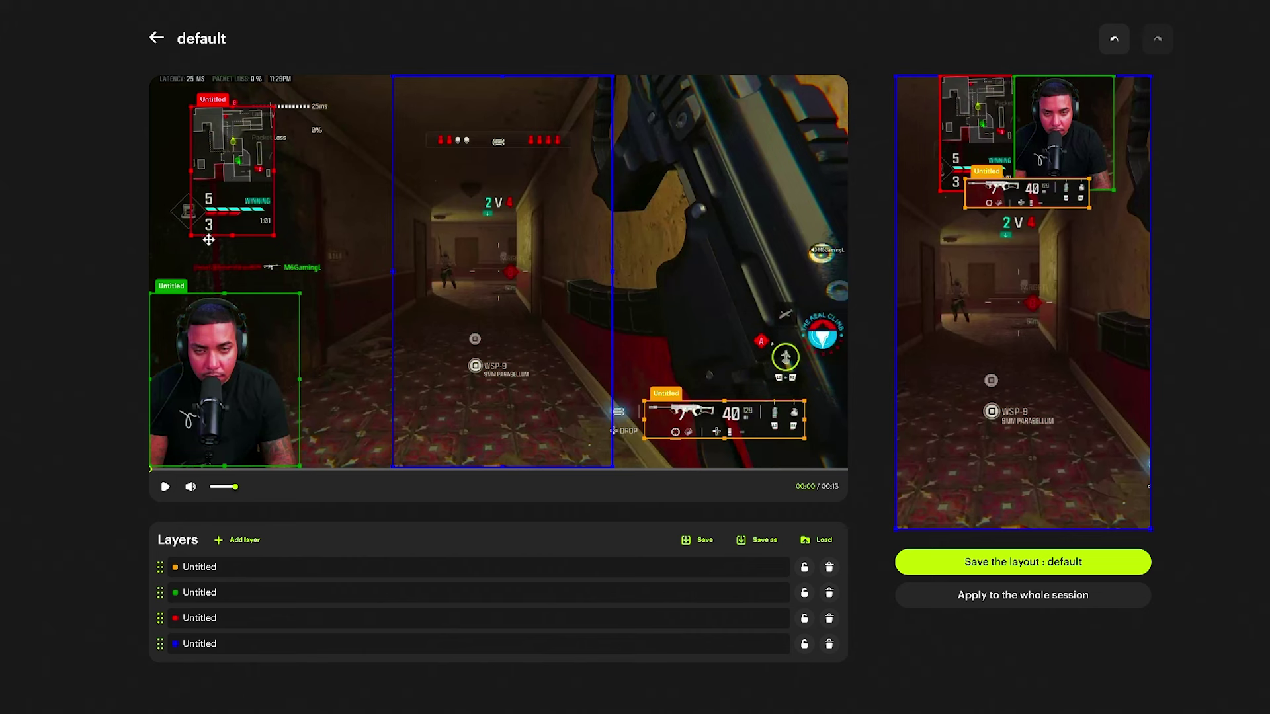
click(244, 541)
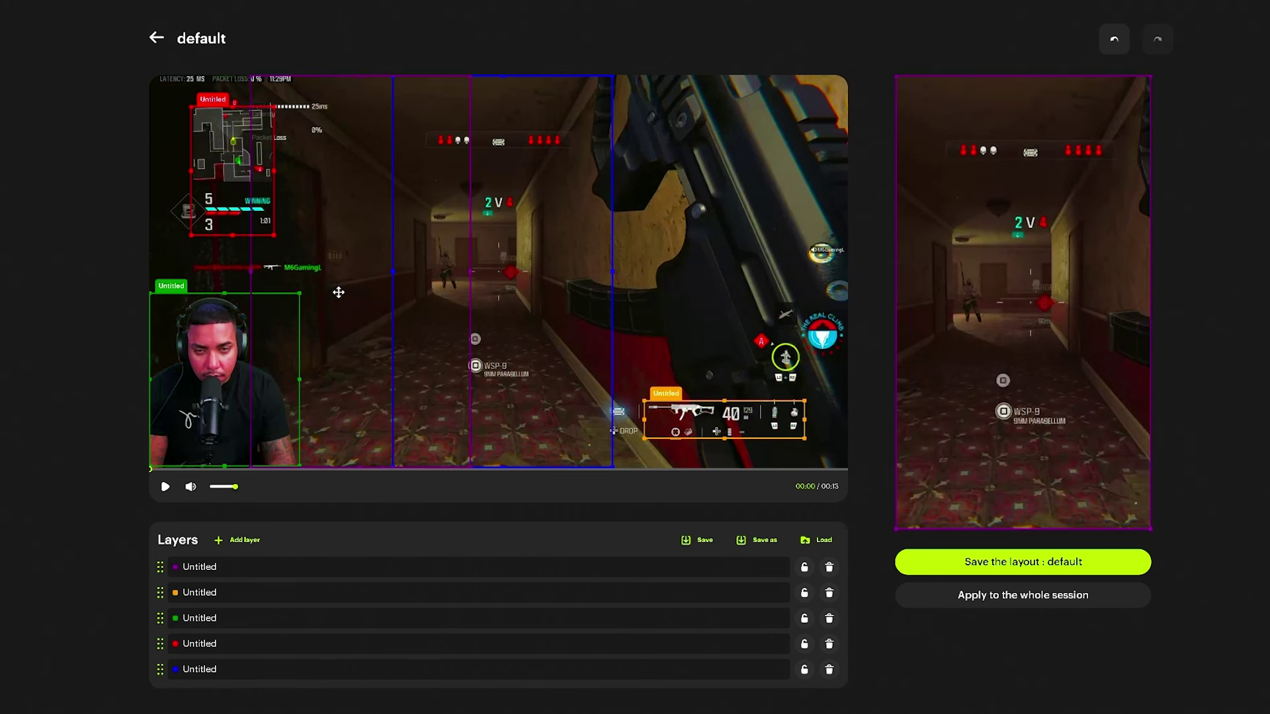
click(828, 568)
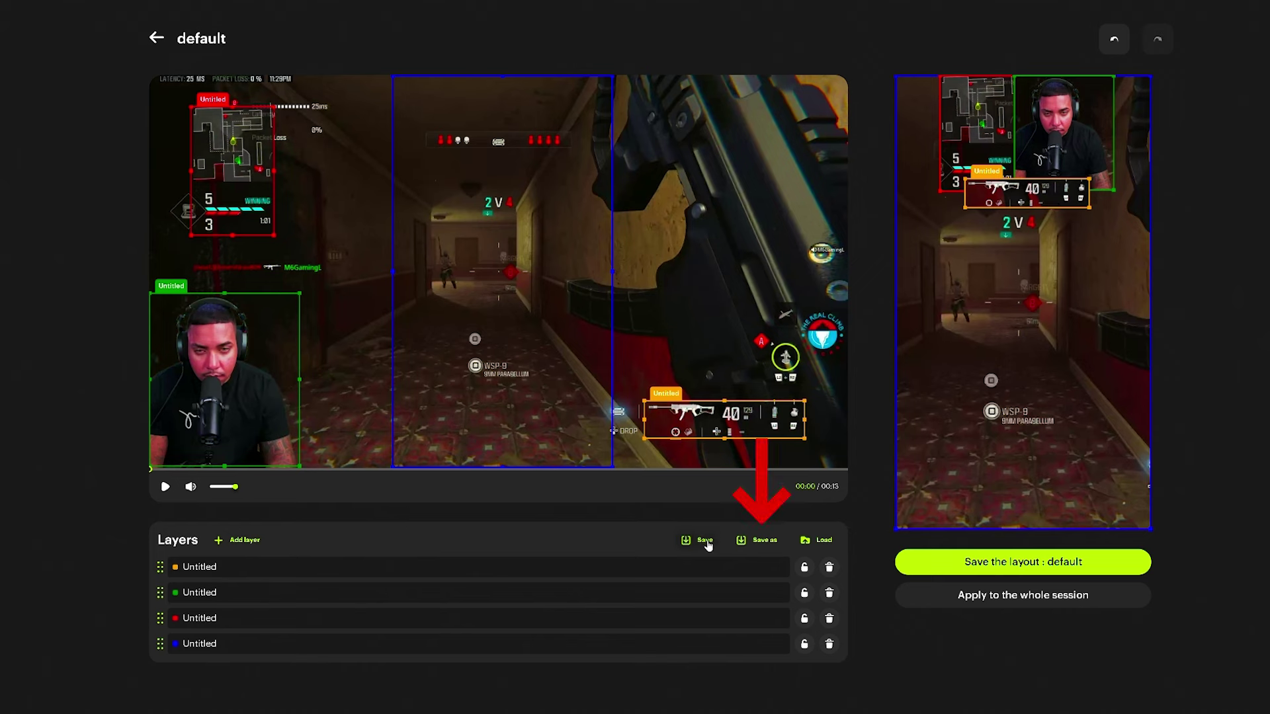
Step: Save the minimap, webcam, weapon info and gameplay layout as template 'Main COD Template'
click(751, 541)
click(518, 365)
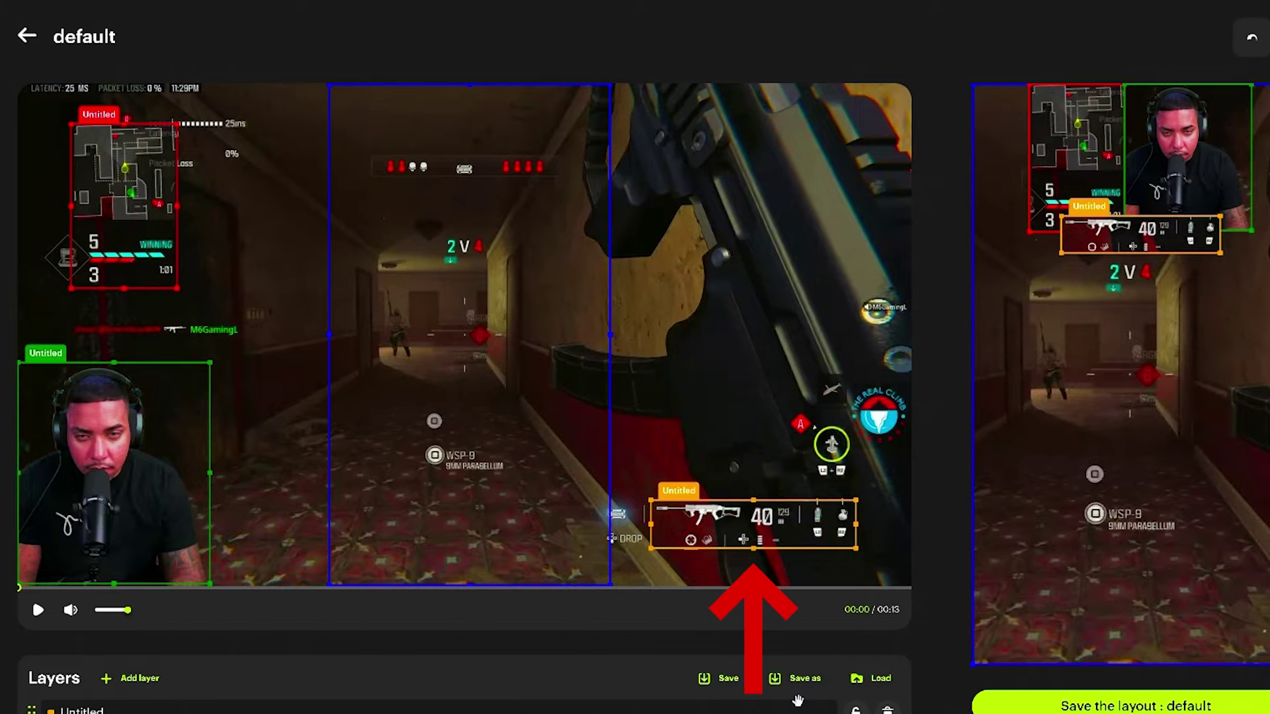
click(795, 684)
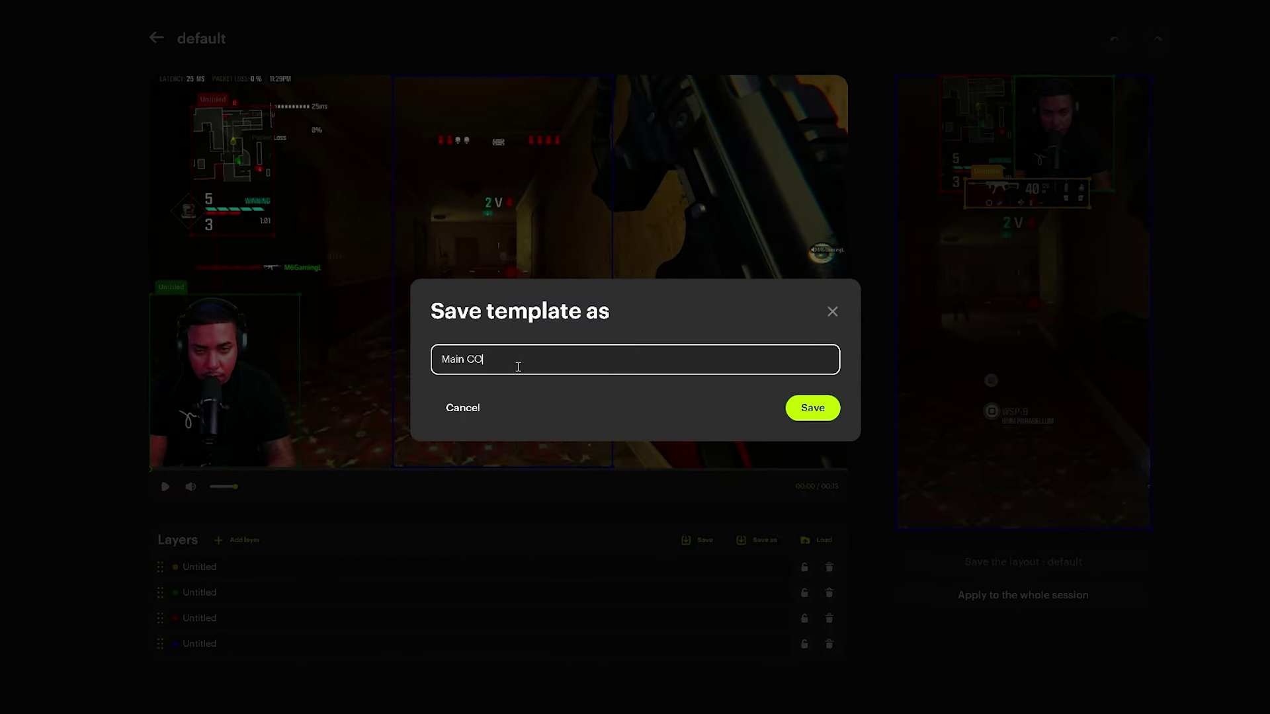
click(793, 408)
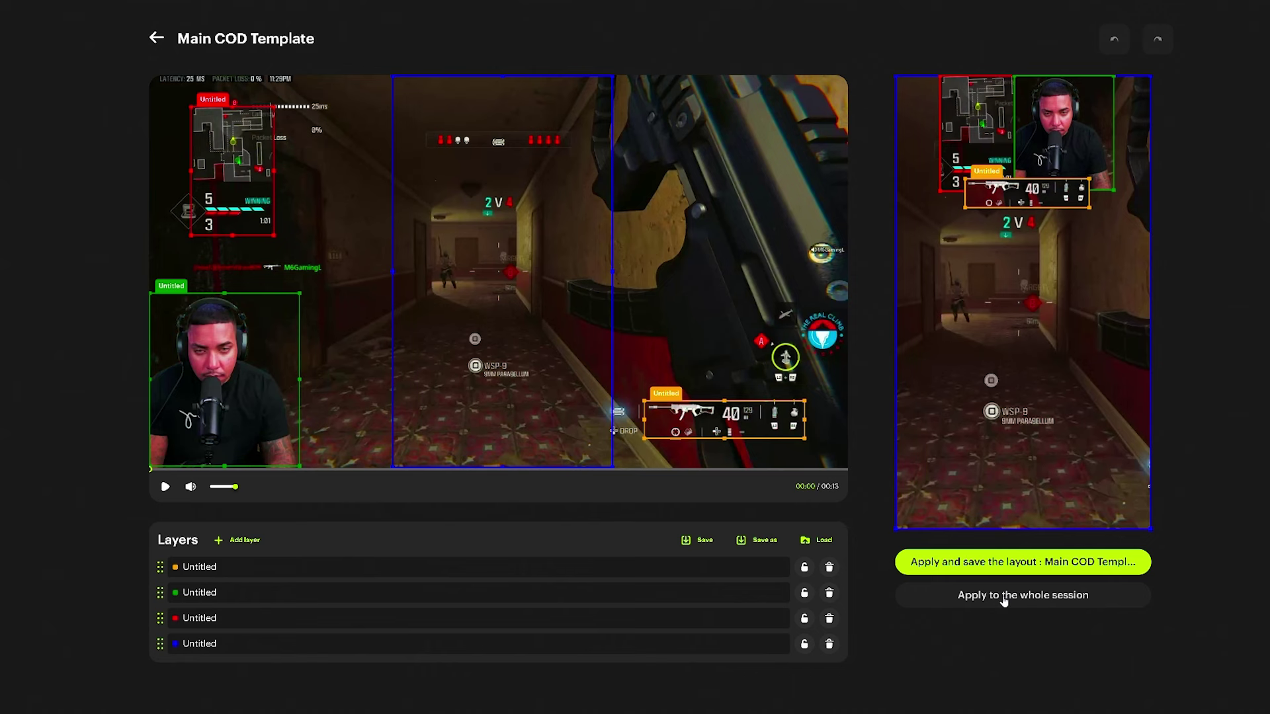
Step: Apply the layout to every clip, preview the first suggested clip, and clear the keyword search
click(1004, 598)
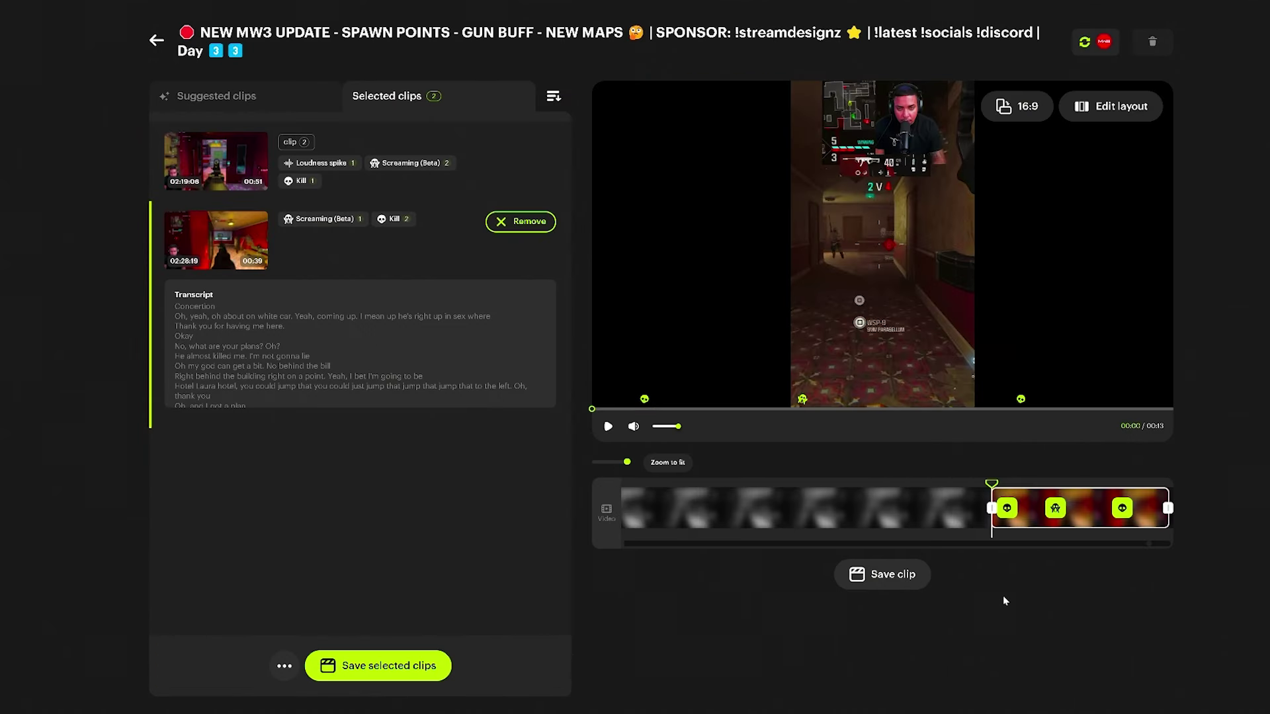
click(257, 101)
click(324, 254)
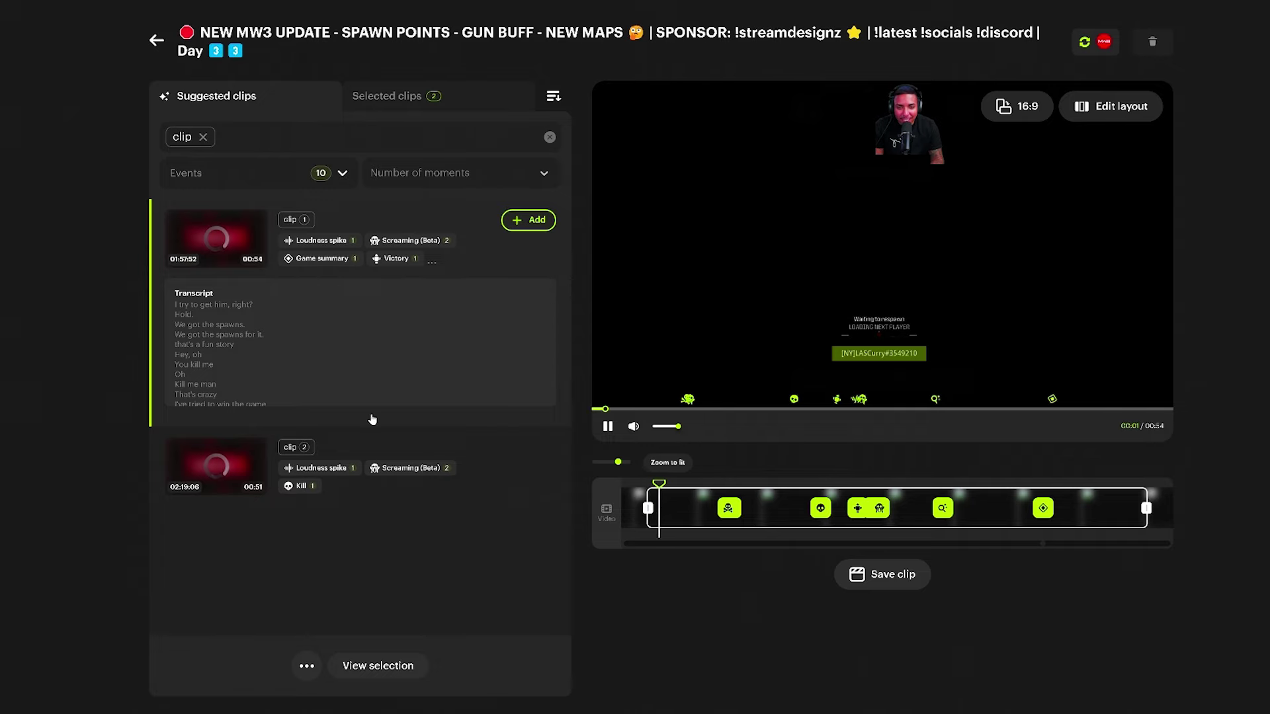
click(219, 136)
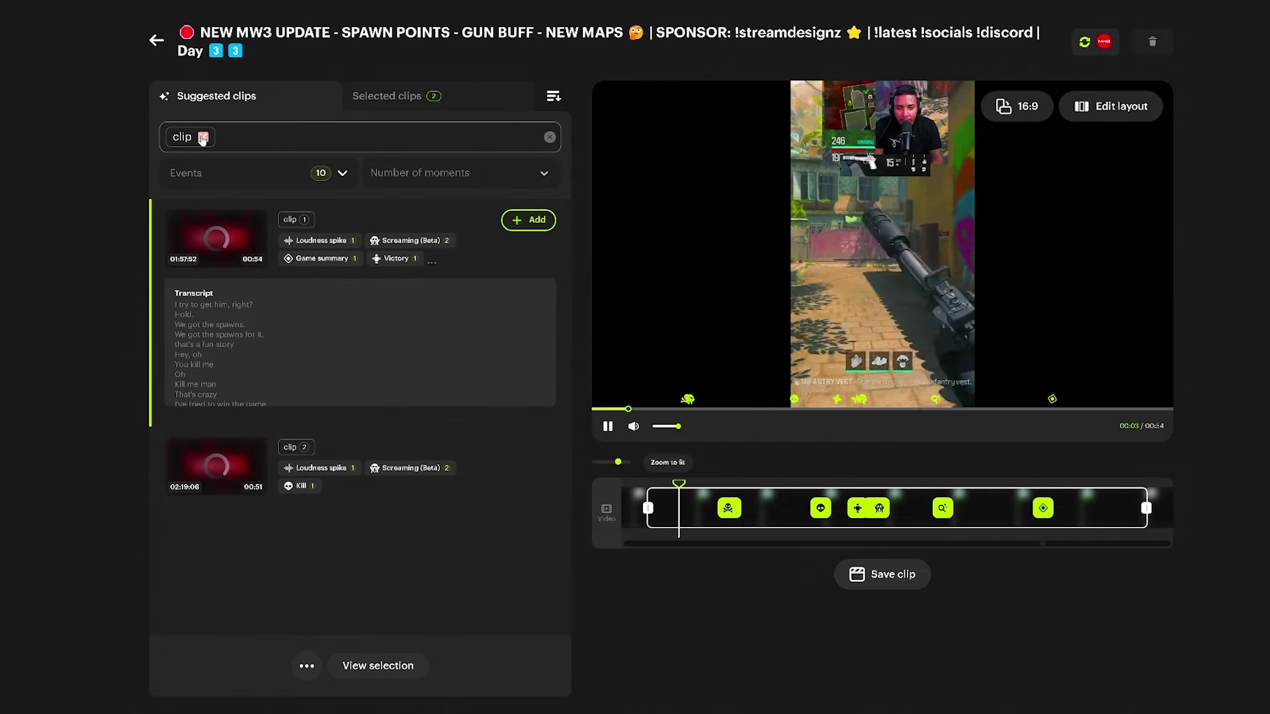
key(BackSpace)
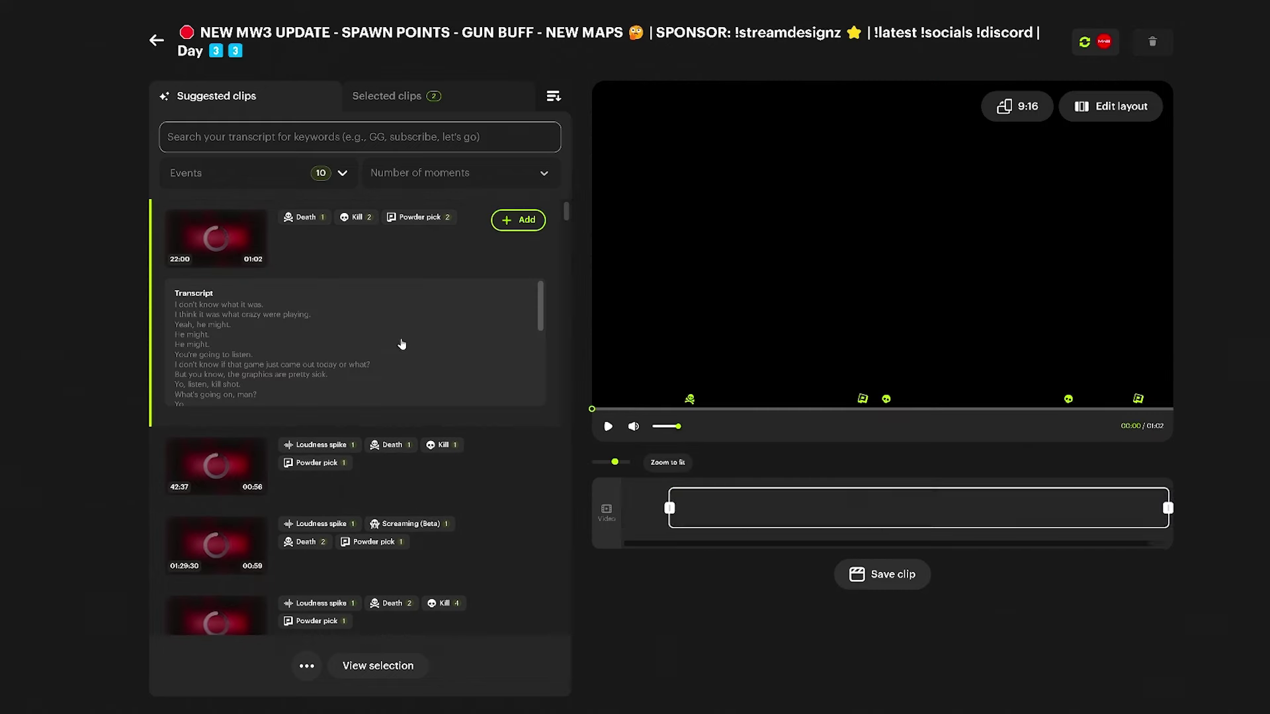
scroll(423, 452, down, 5)
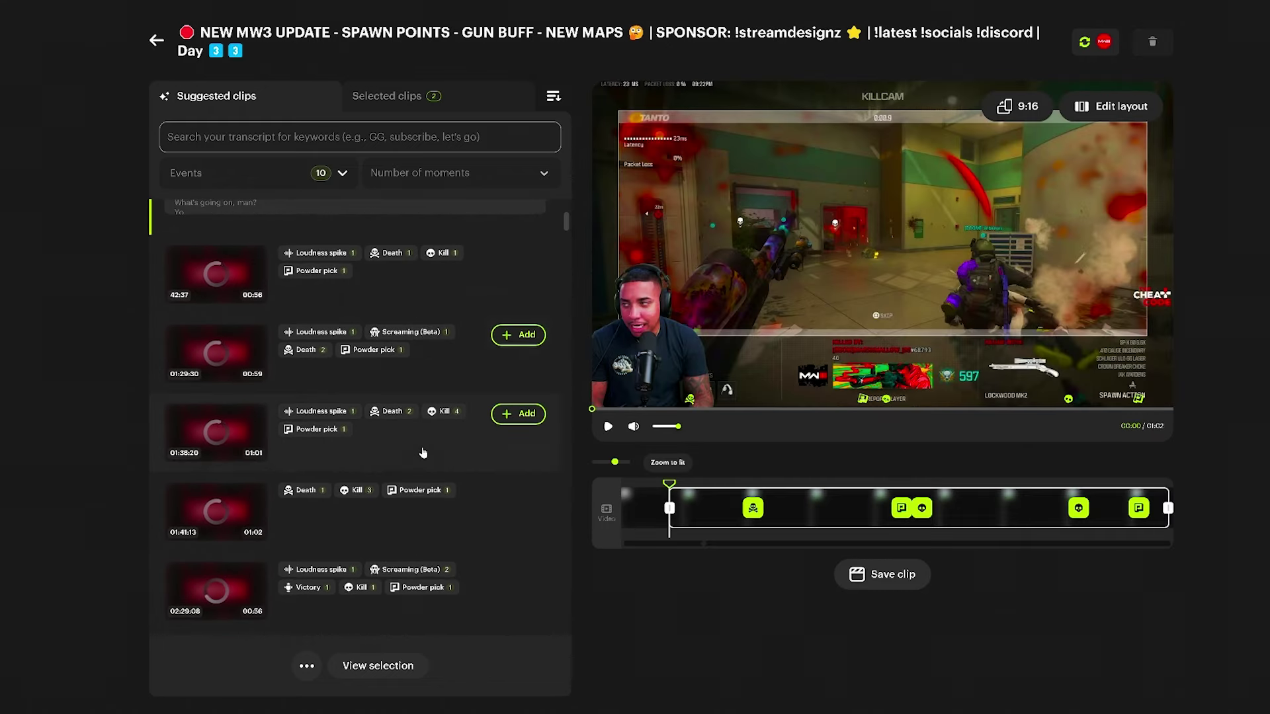
Step: Preview the two already-selected clips in the vertical 9:16 crop
click(387, 96)
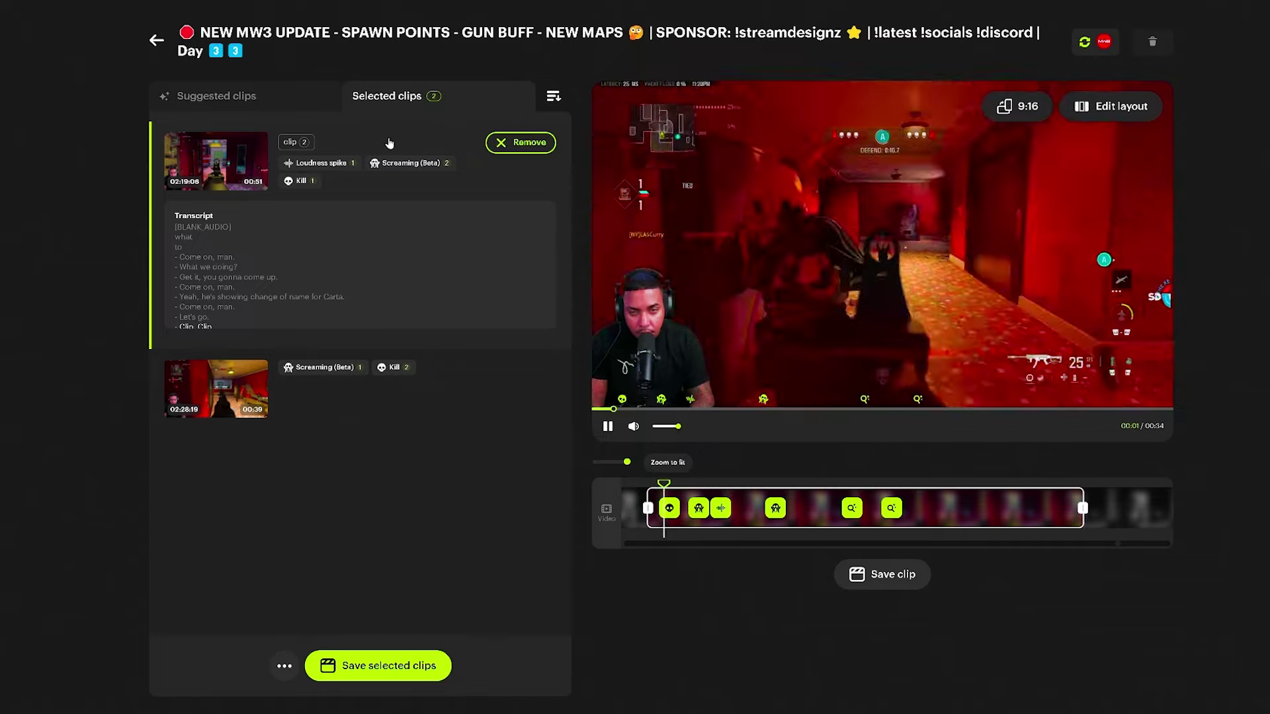
click(359, 390)
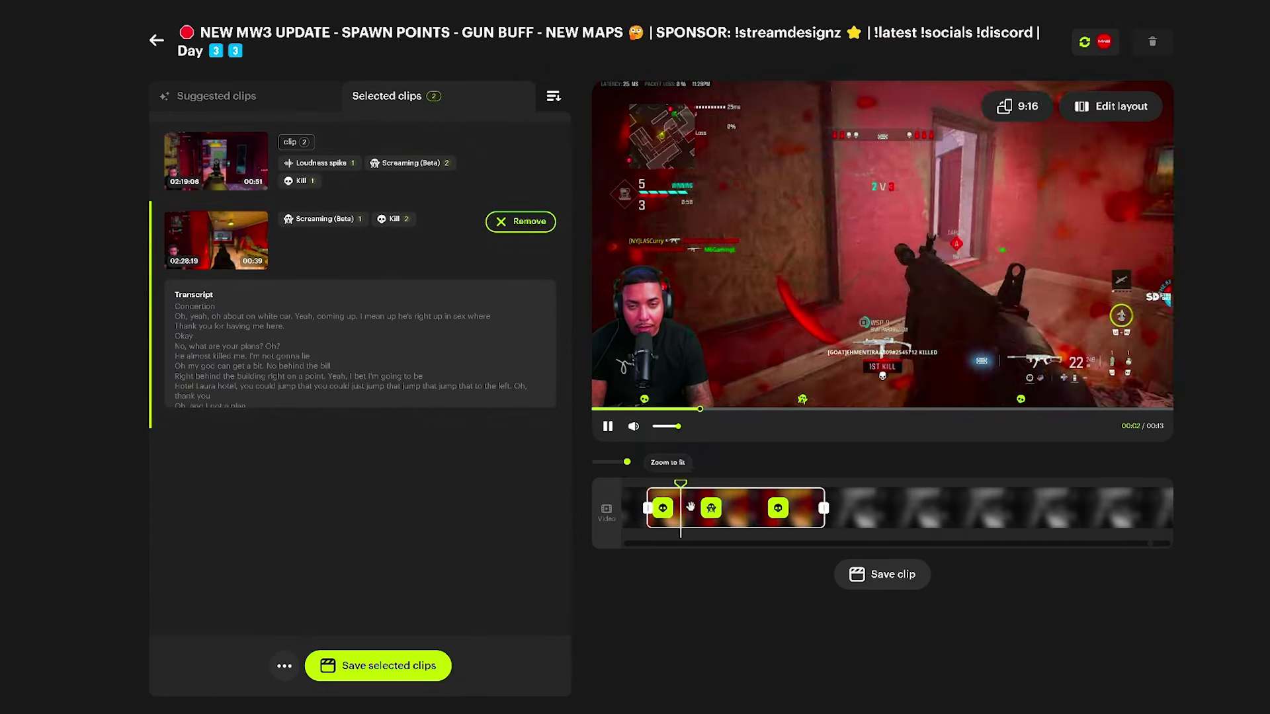
click(1019, 112)
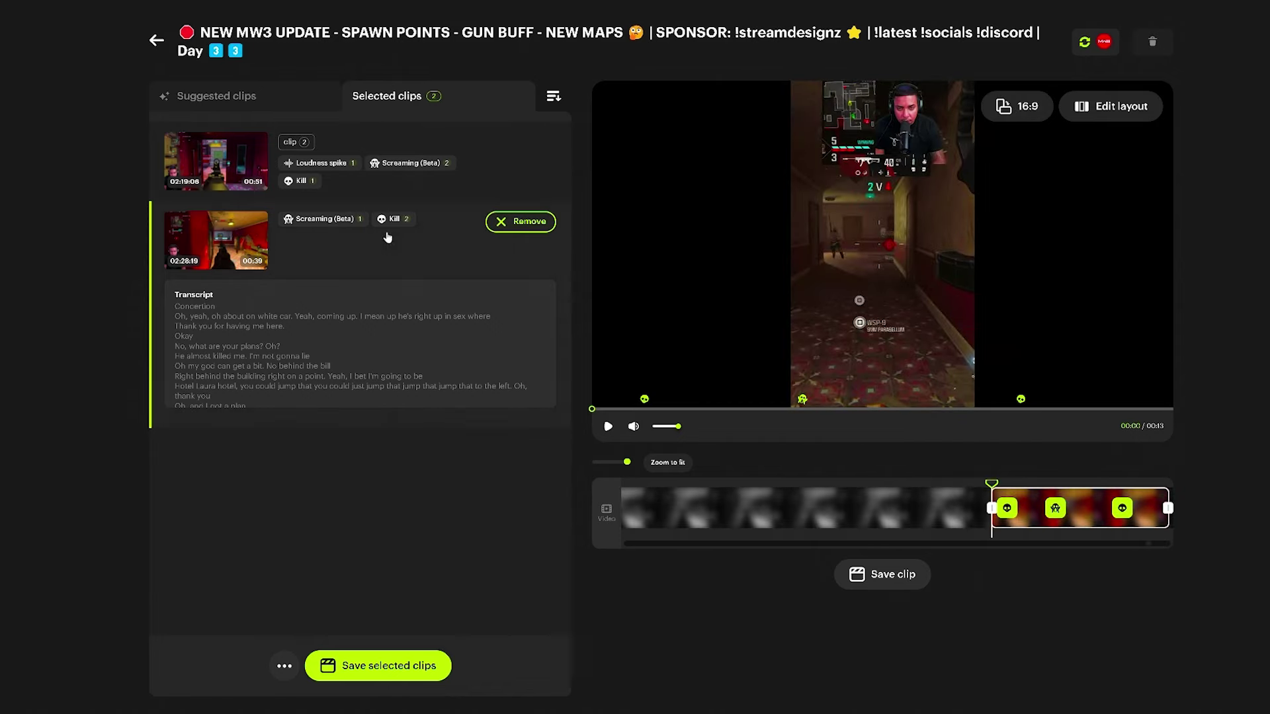
click(463, 164)
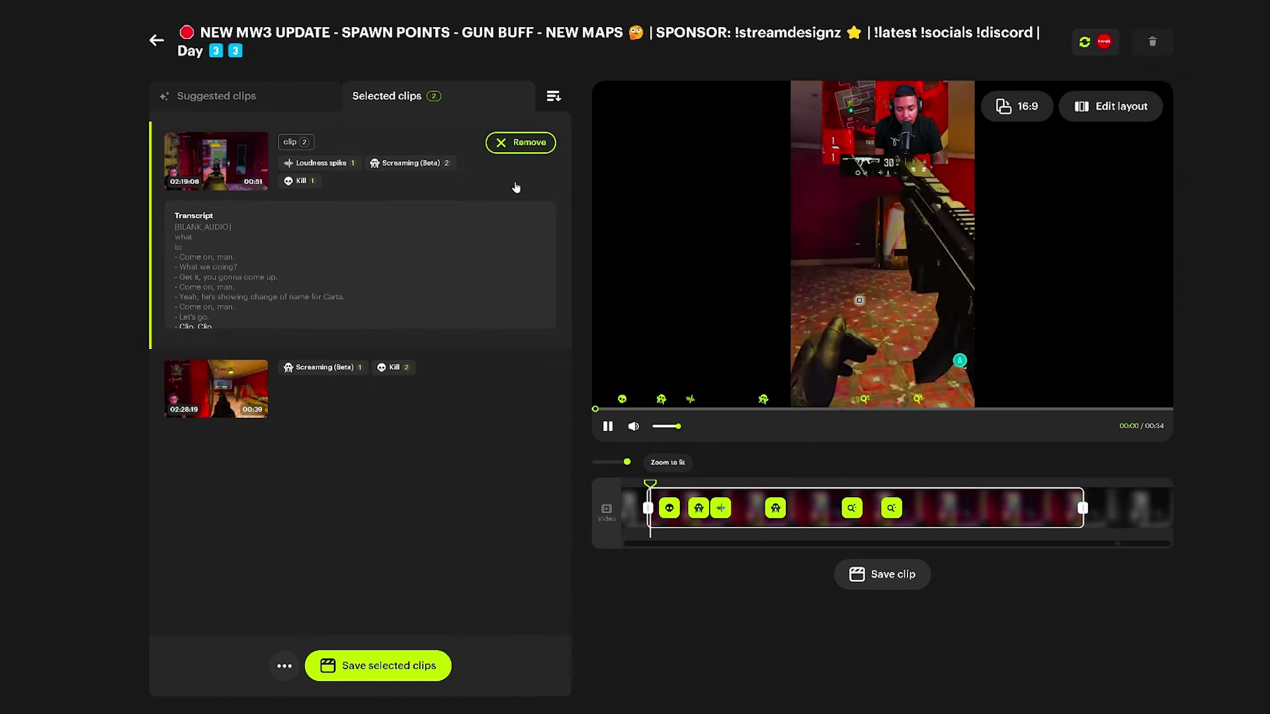
Step: Preview the 42:37 and 01:29:30 suggested clips, then save the selected clips
click(216, 95)
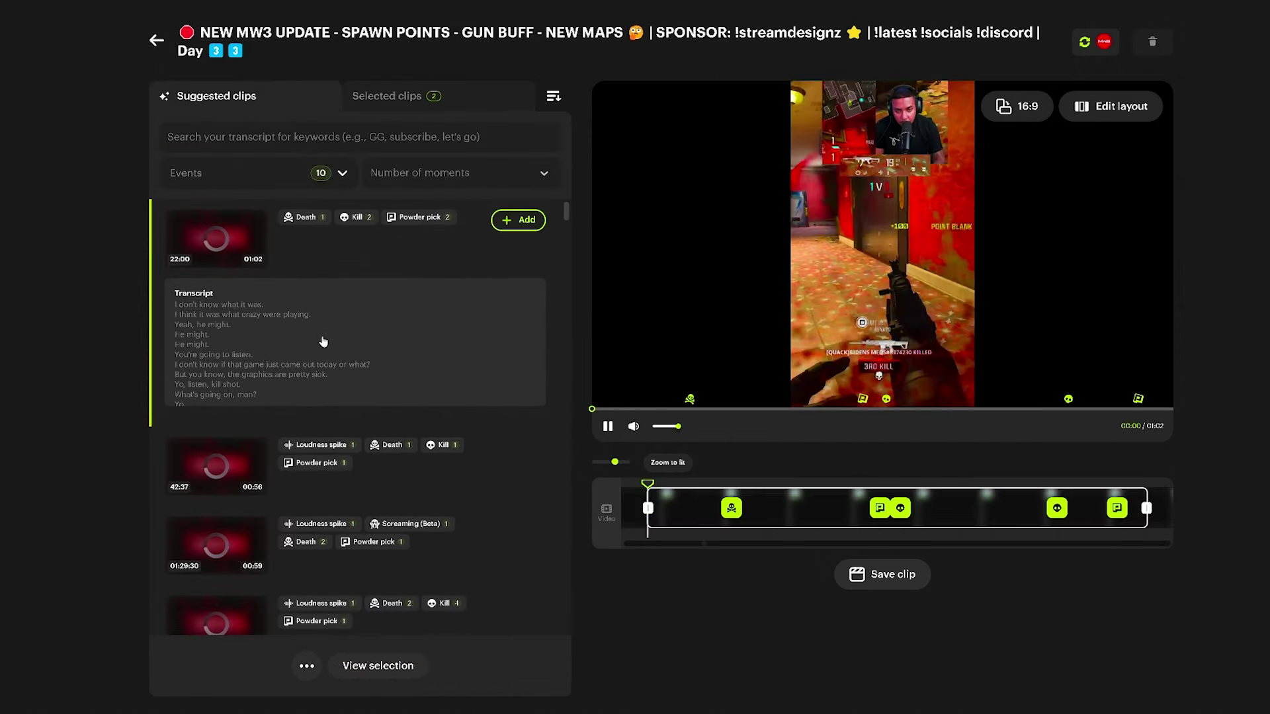
click(477, 468)
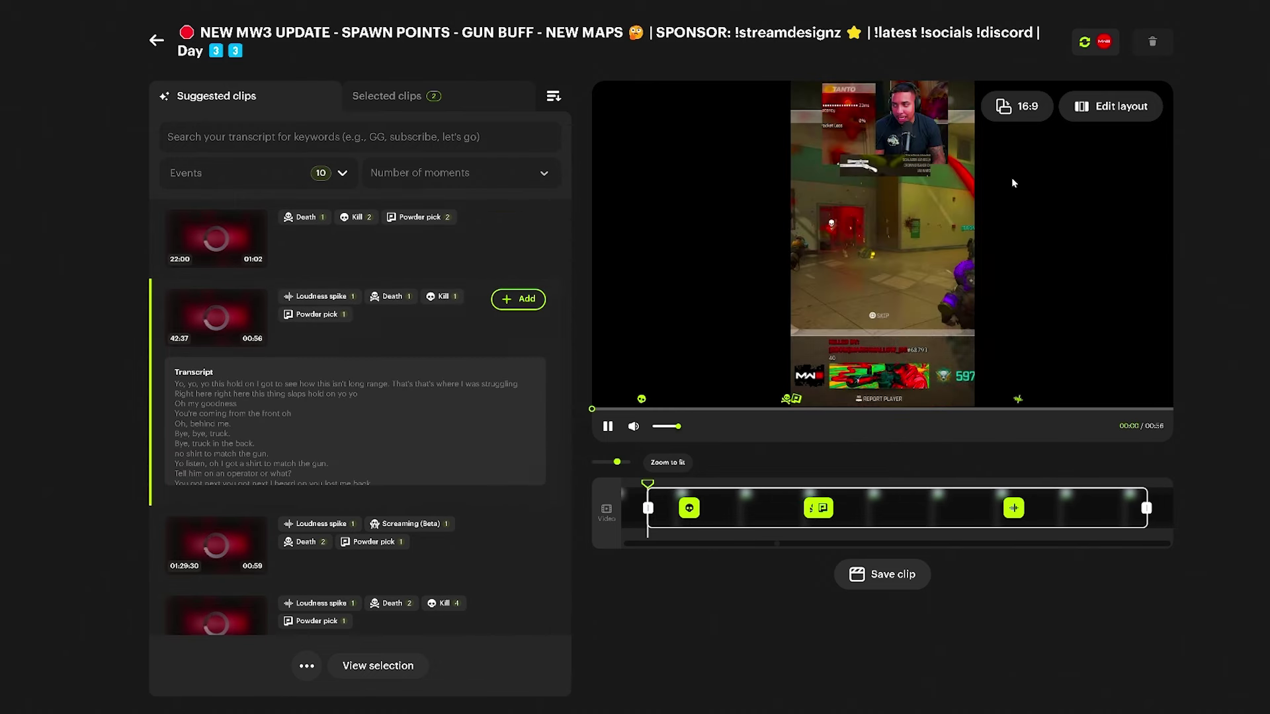
click(475, 554)
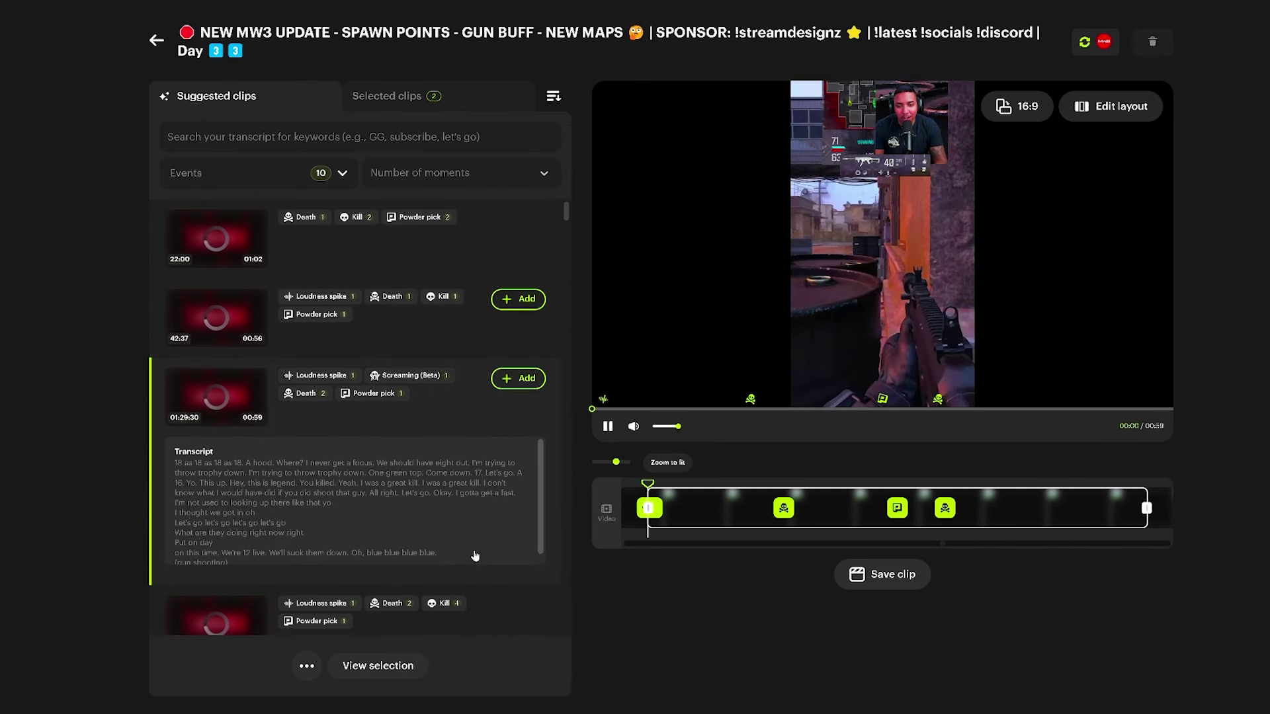
scroll(468, 531, down, 2)
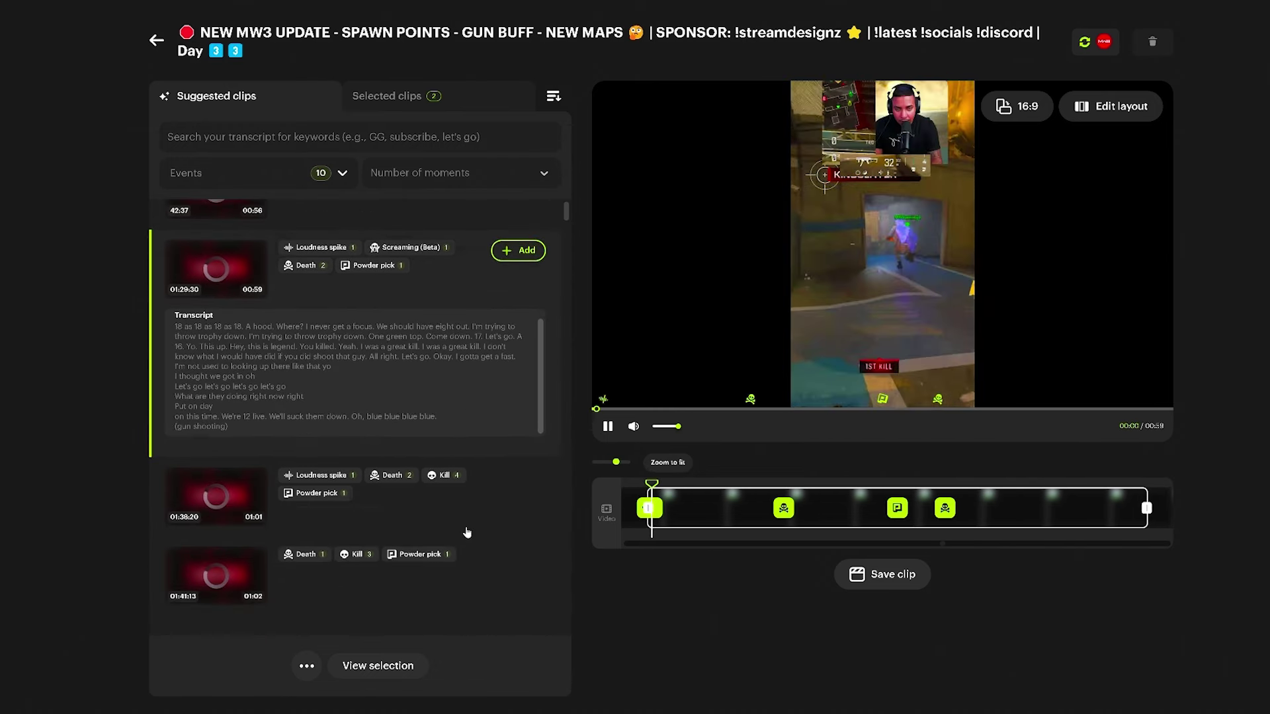
click(607, 427)
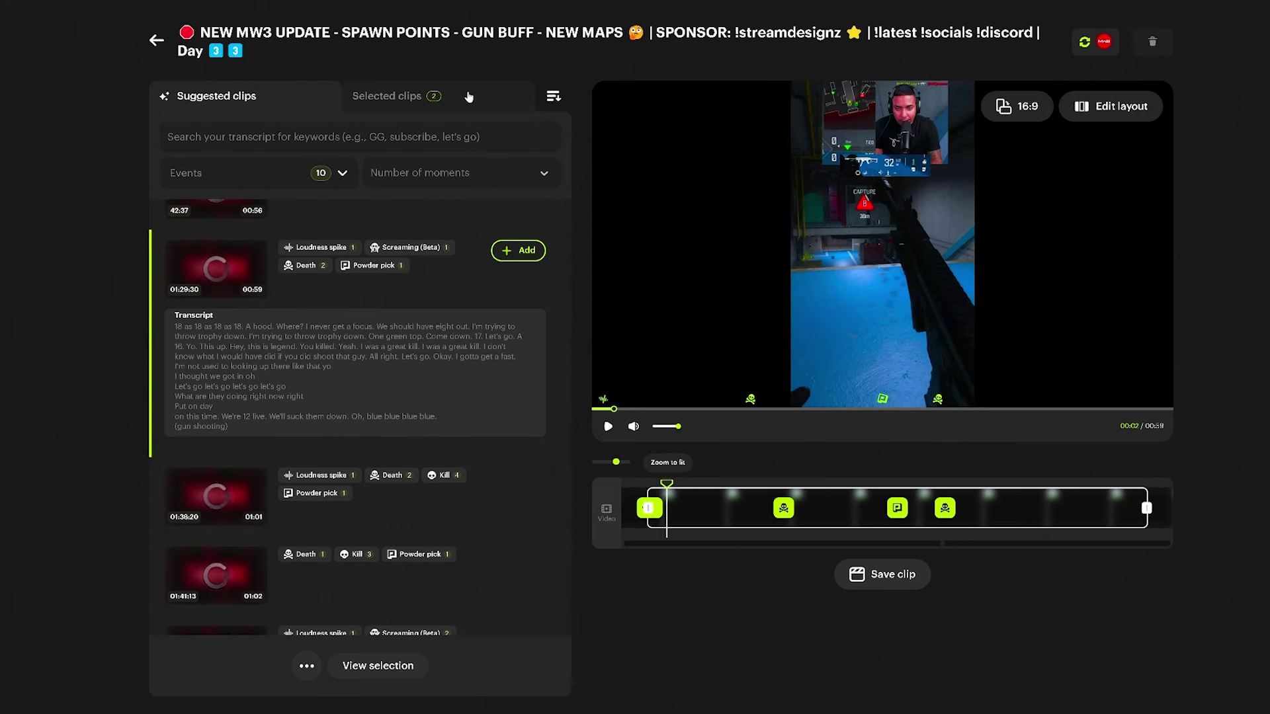
click(468, 97)
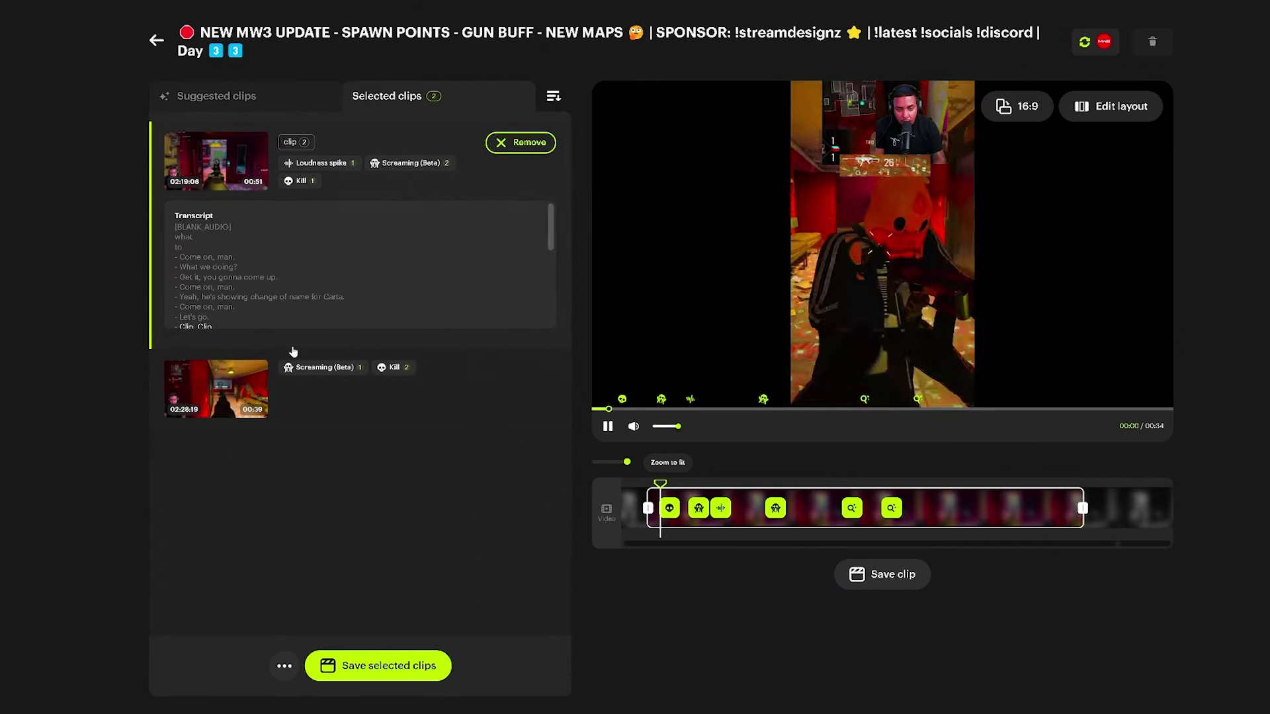
click(362, 664)
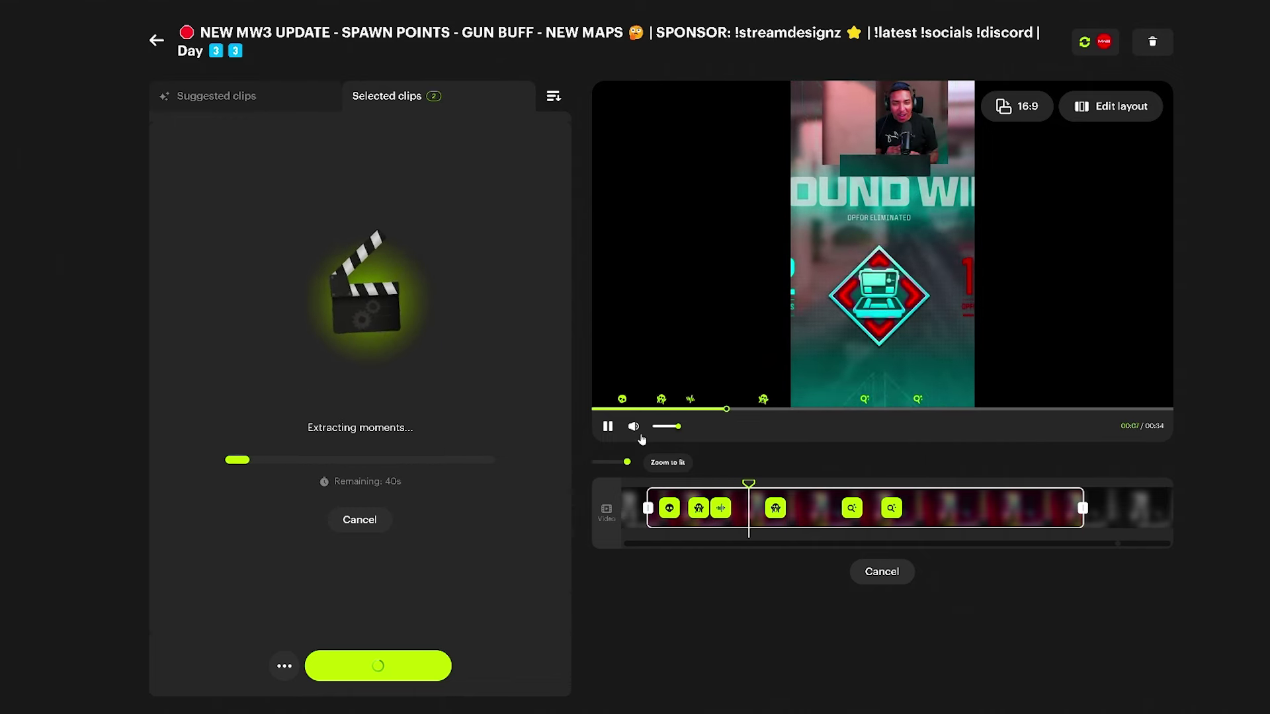
Step: Pause the preview and wait for extraction to finish, leaving the new 00:14 MW3 clip listed
click(608, 426)
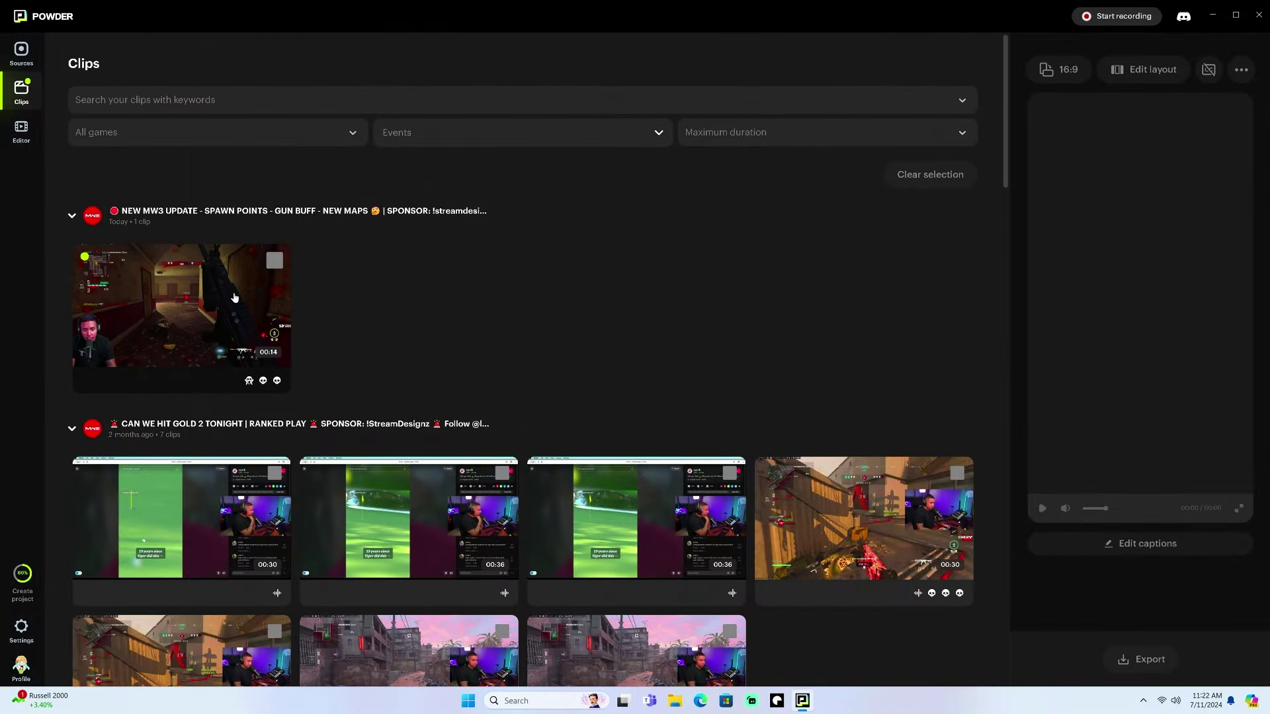
scroll(359, 258, down, 8)
scroll(360, 256, down, 6)
scroll(359, 256, up, 14)
scroll(122, 303, down, 1)
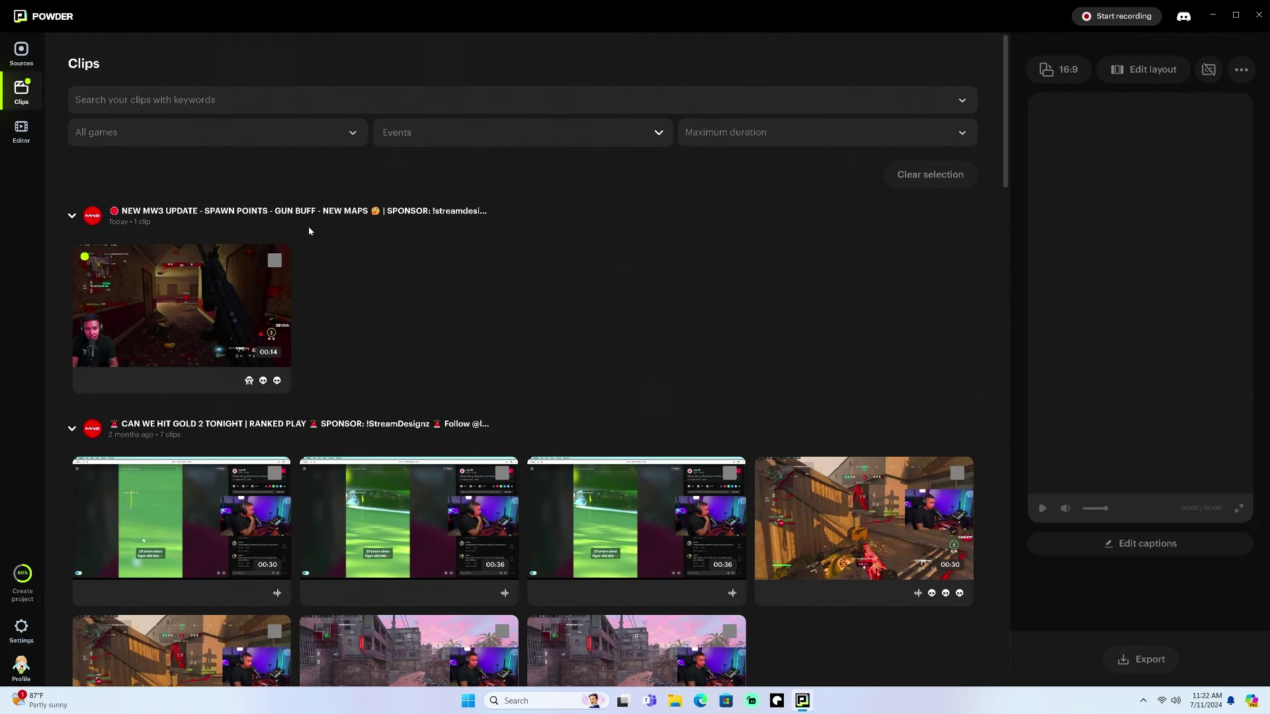
Step: Select the new 00:14 MW3 clip and the four GOLD stream clips
click(274, 260)
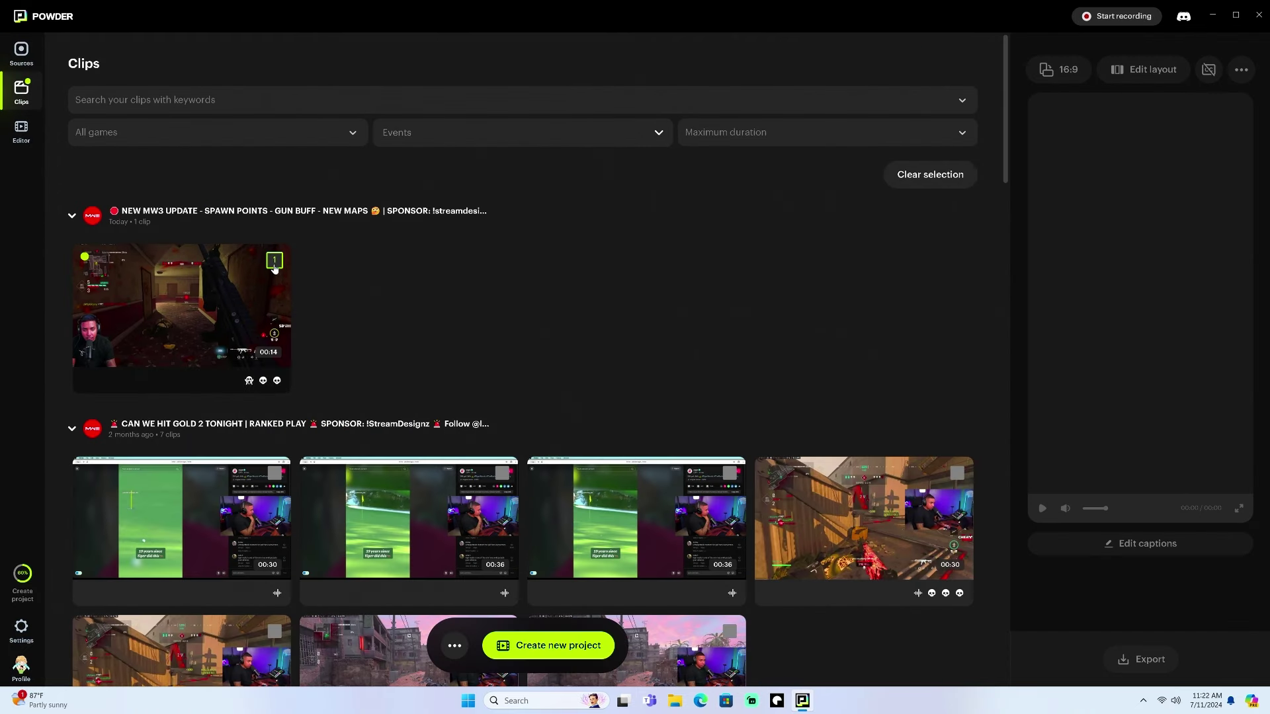
click(274, 475)
click(502, 474)
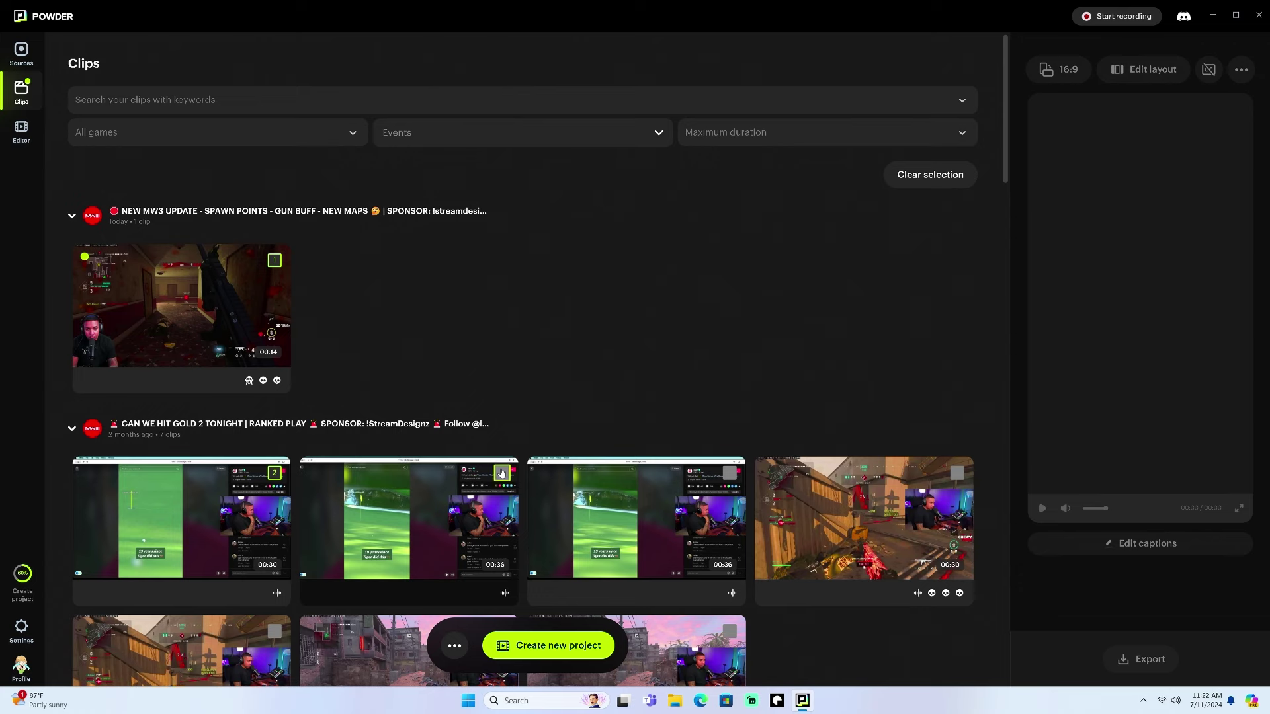
click(730, 473)
click(957, 473)
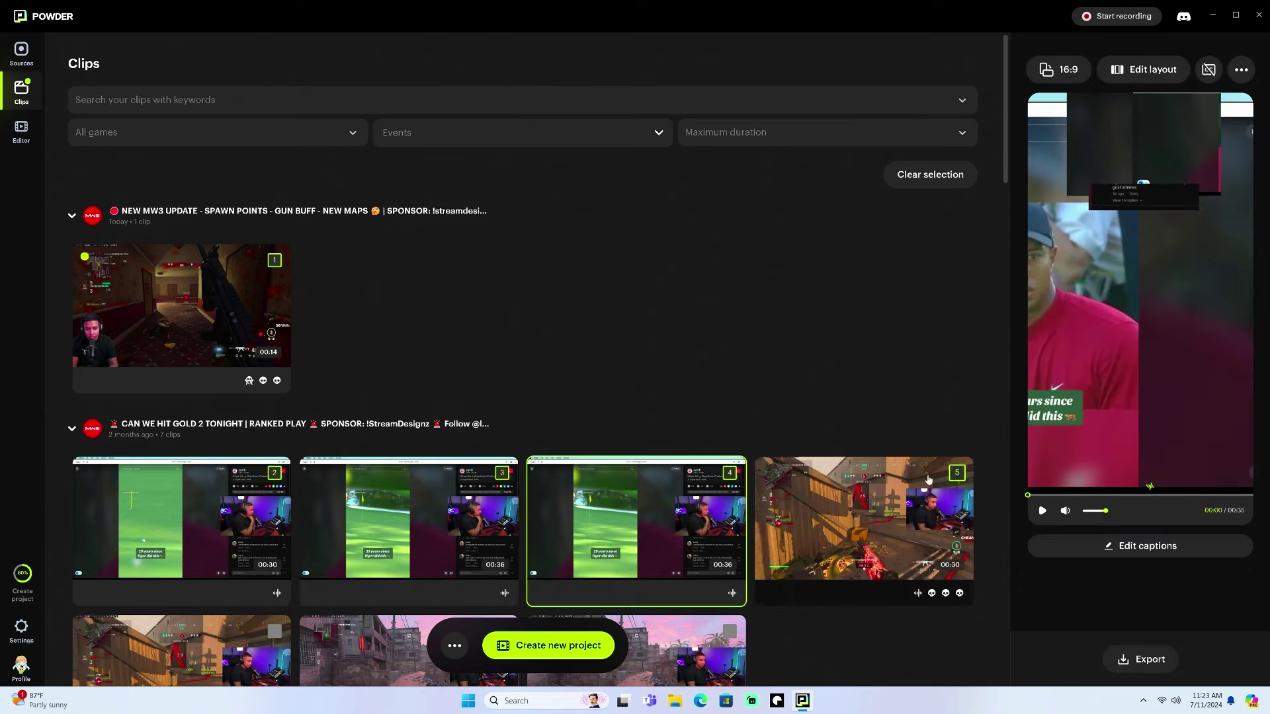
click(455, 646)
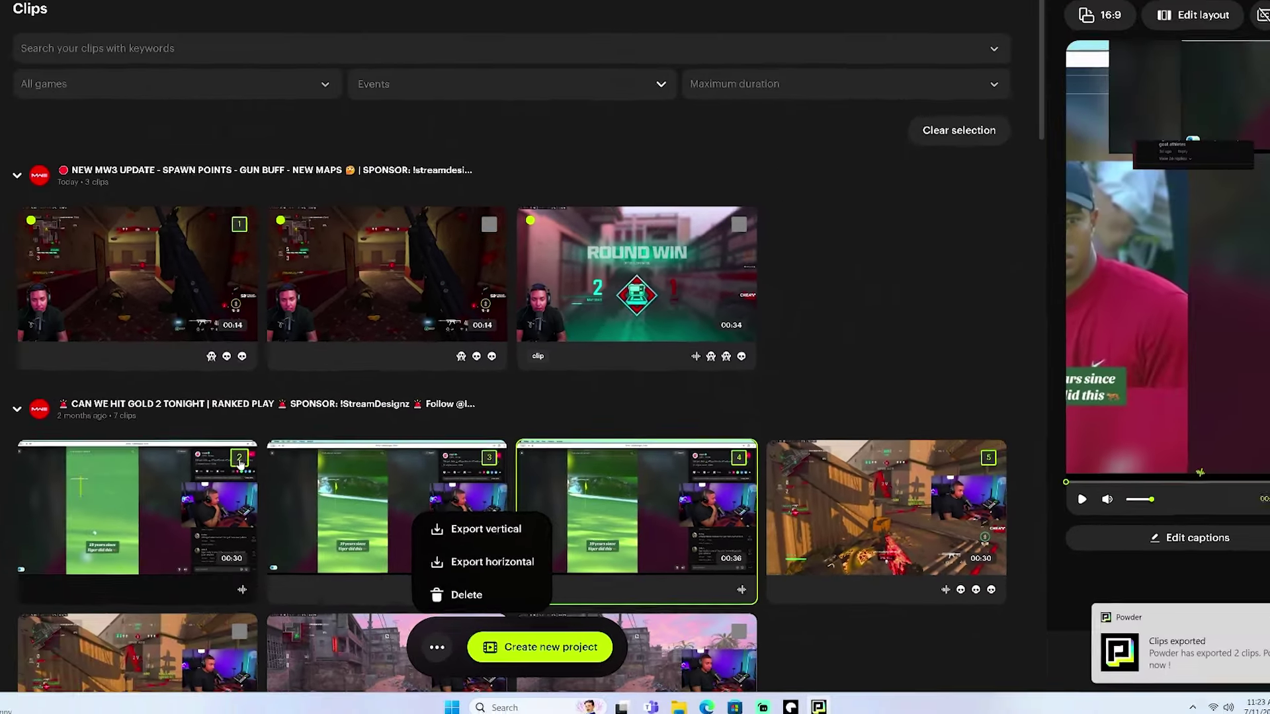
Step: Narrow the selection to the second 00:14 MW3 clip and the ROUND WIN clip for a new project
click(92, 393)
click(502, 473)
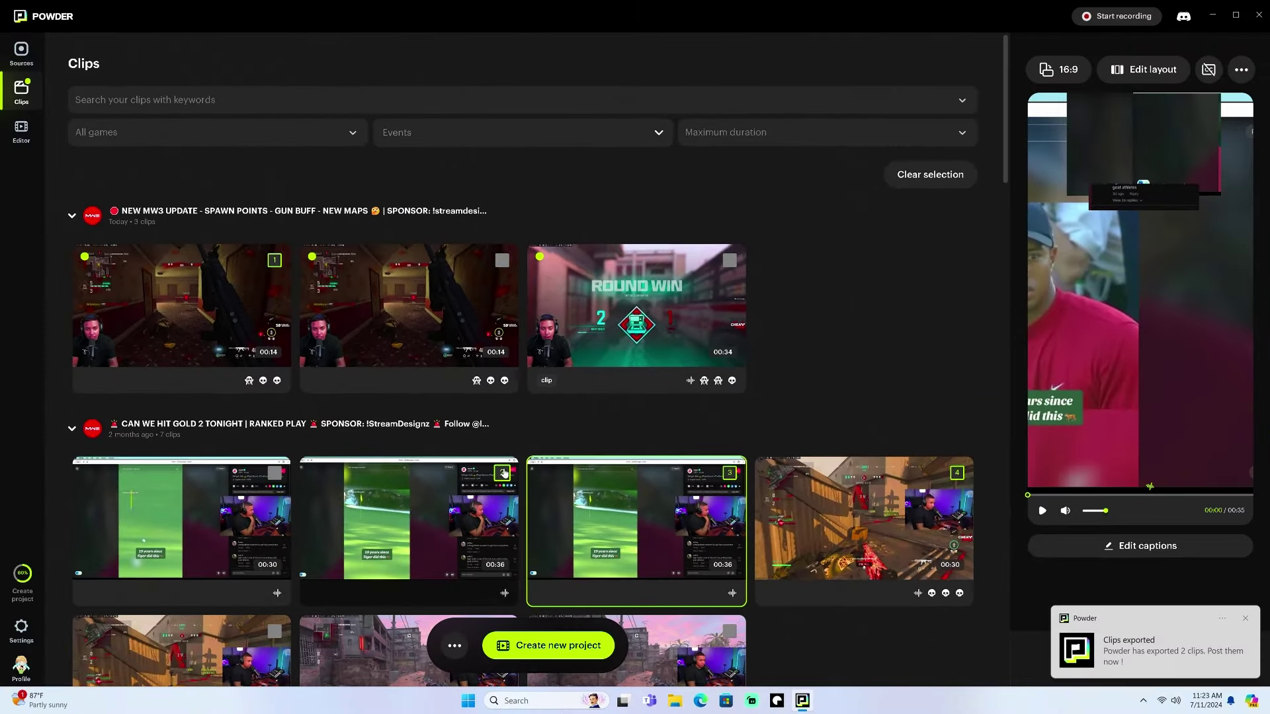
click(729, 473)
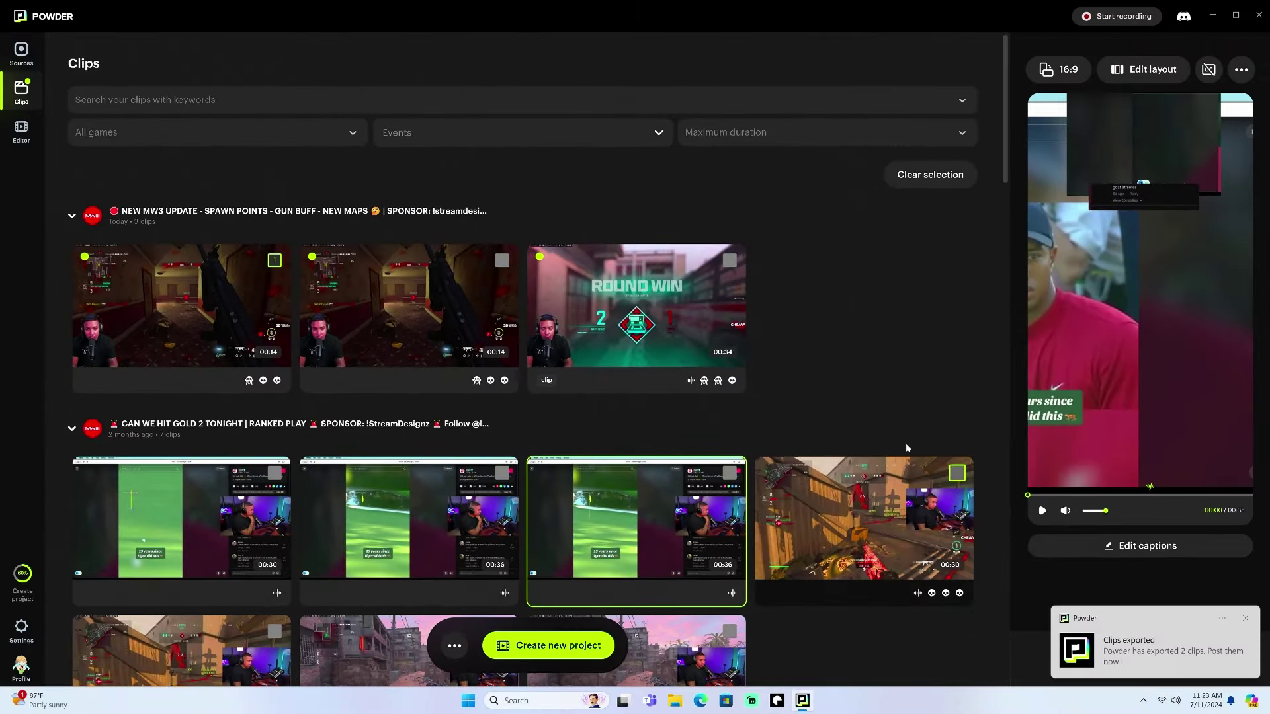
click(956, 473)
click(502, 260)
click(273, 260)
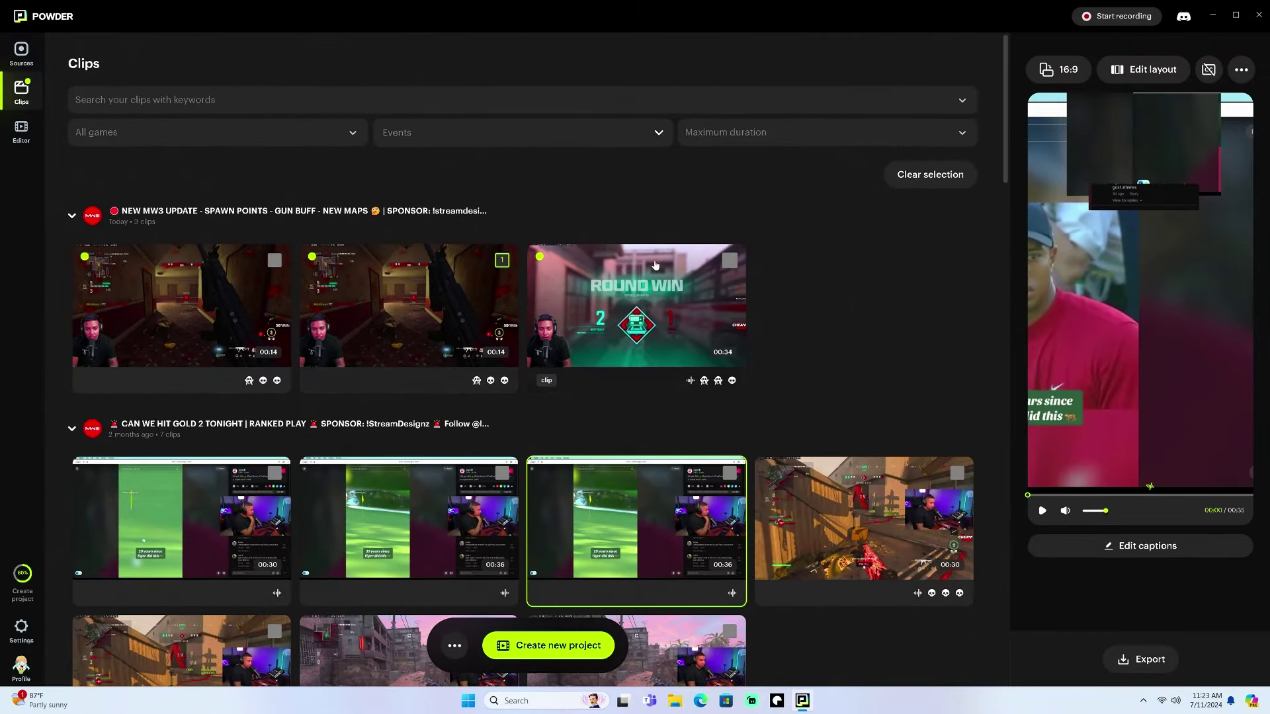
click(730, 260)
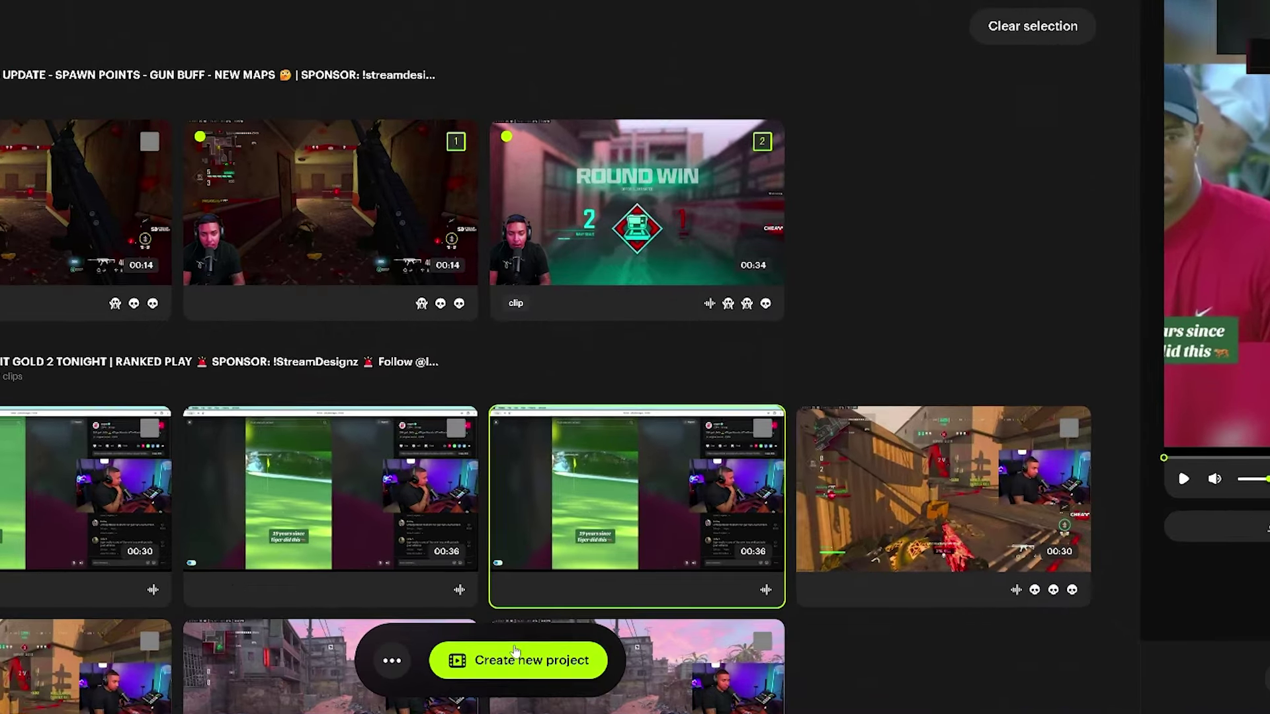
click(520, 659)
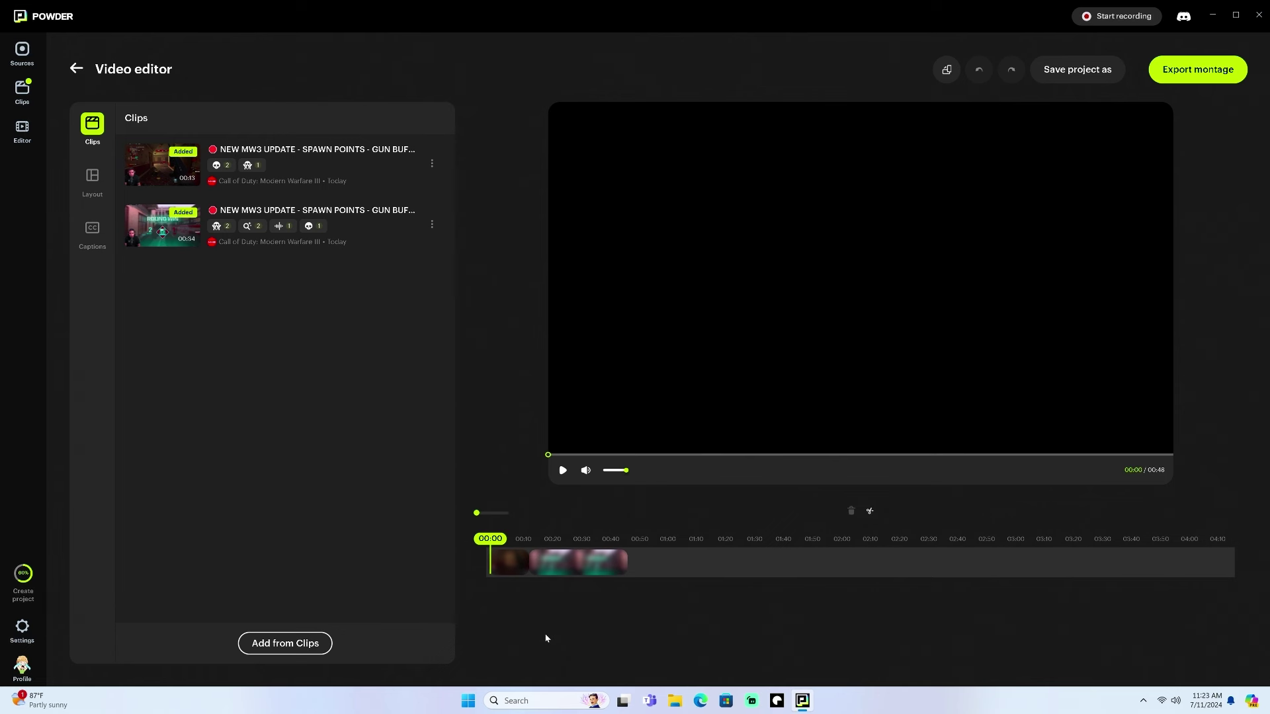
Step: Preview the first timeline clip, trim about 3 seconds off its end, and open Add from Clips
click(510, 564)
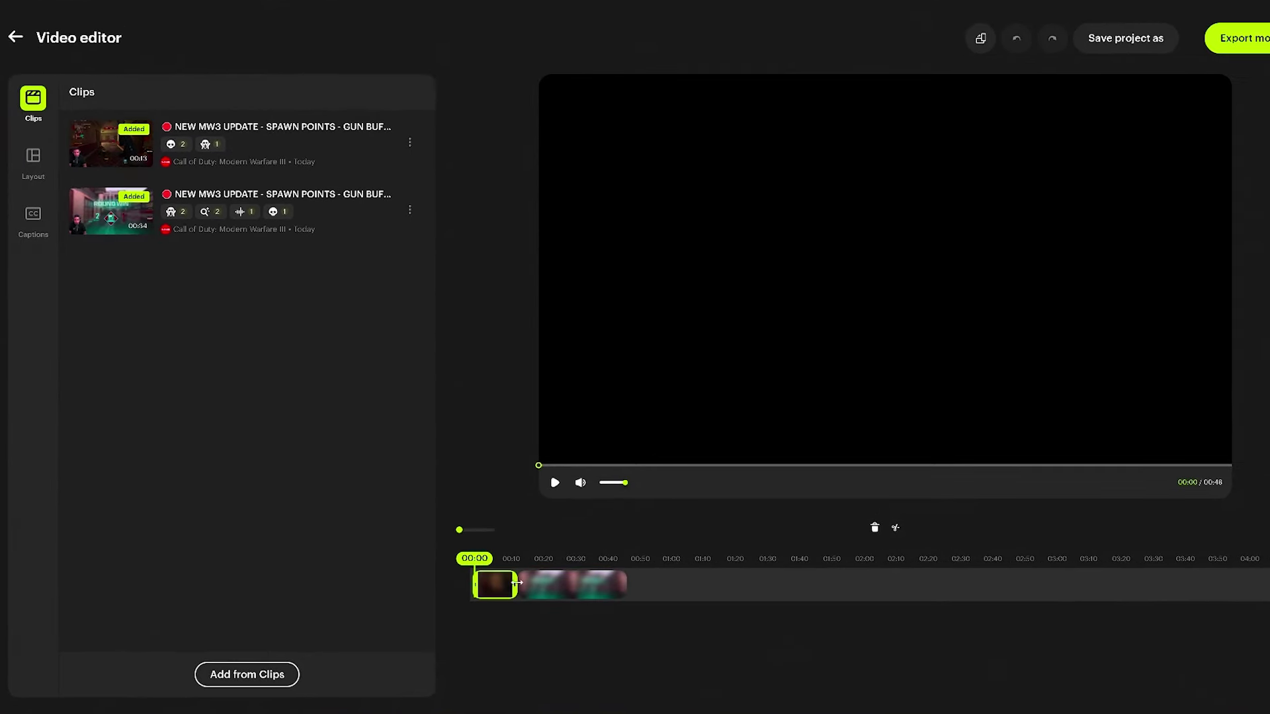
click(554, 484)
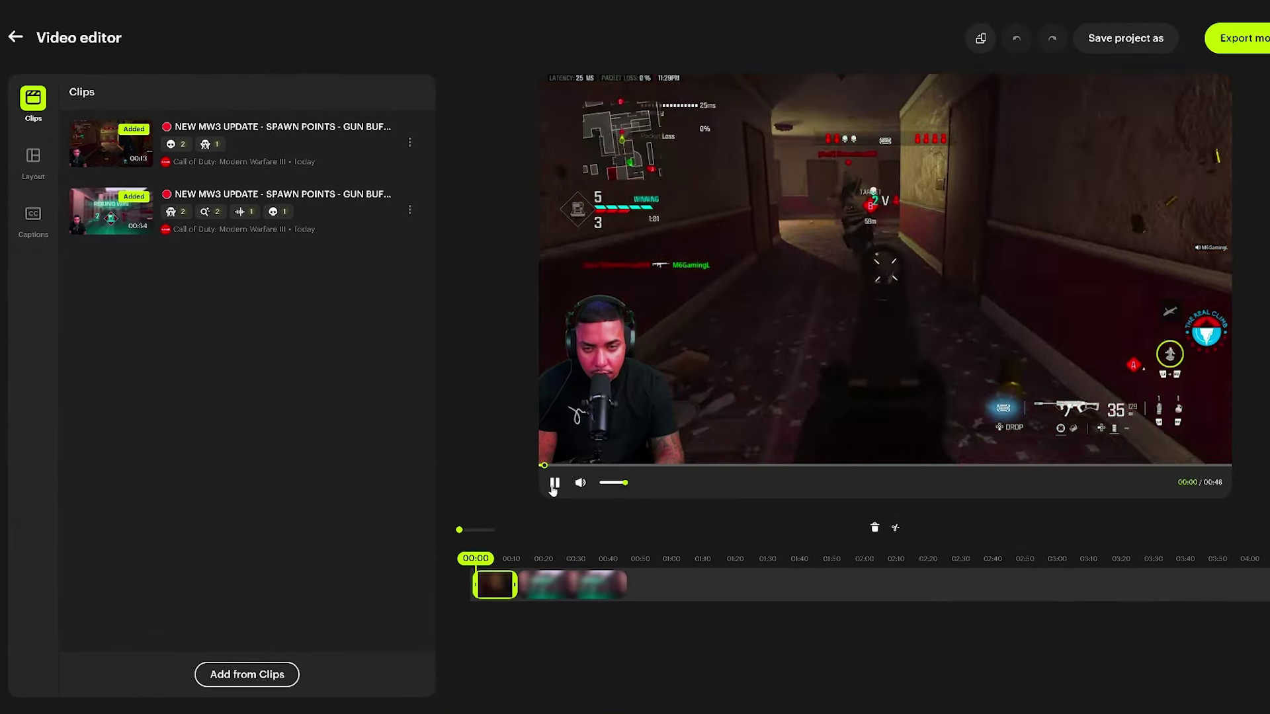
click(554, 484)
drag(516, 585, 507, 584)
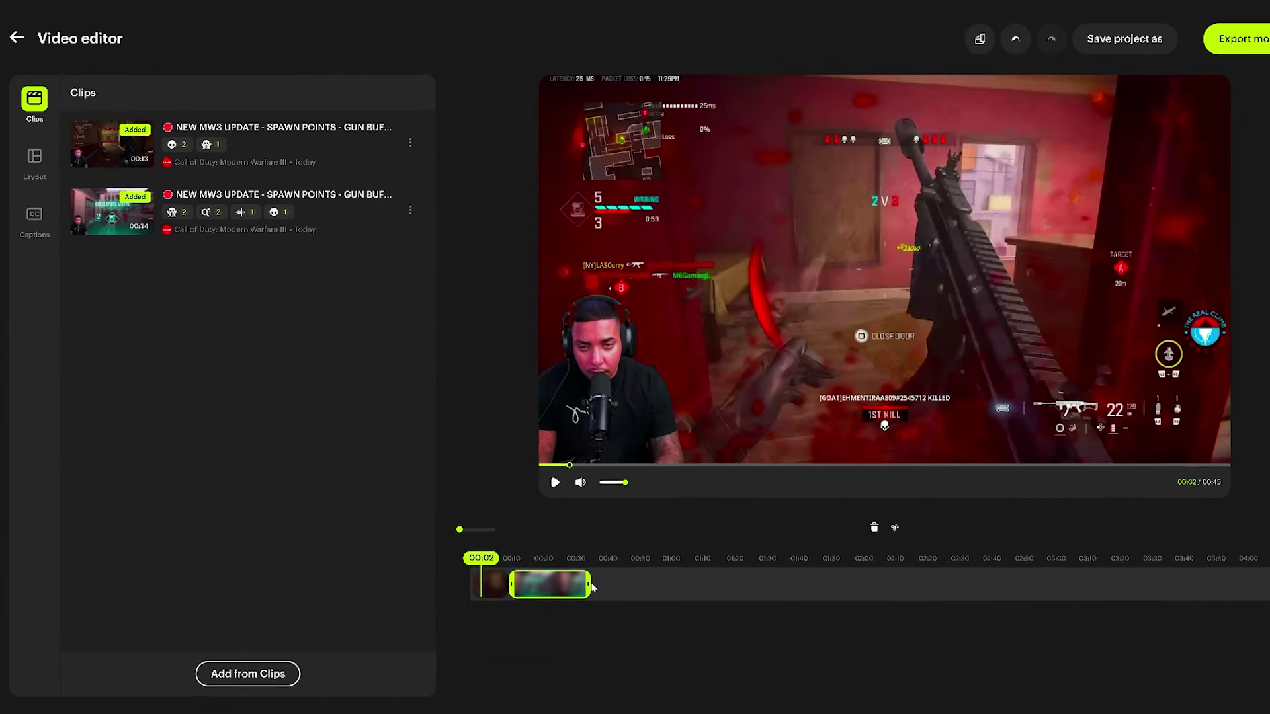
click(291, 674)
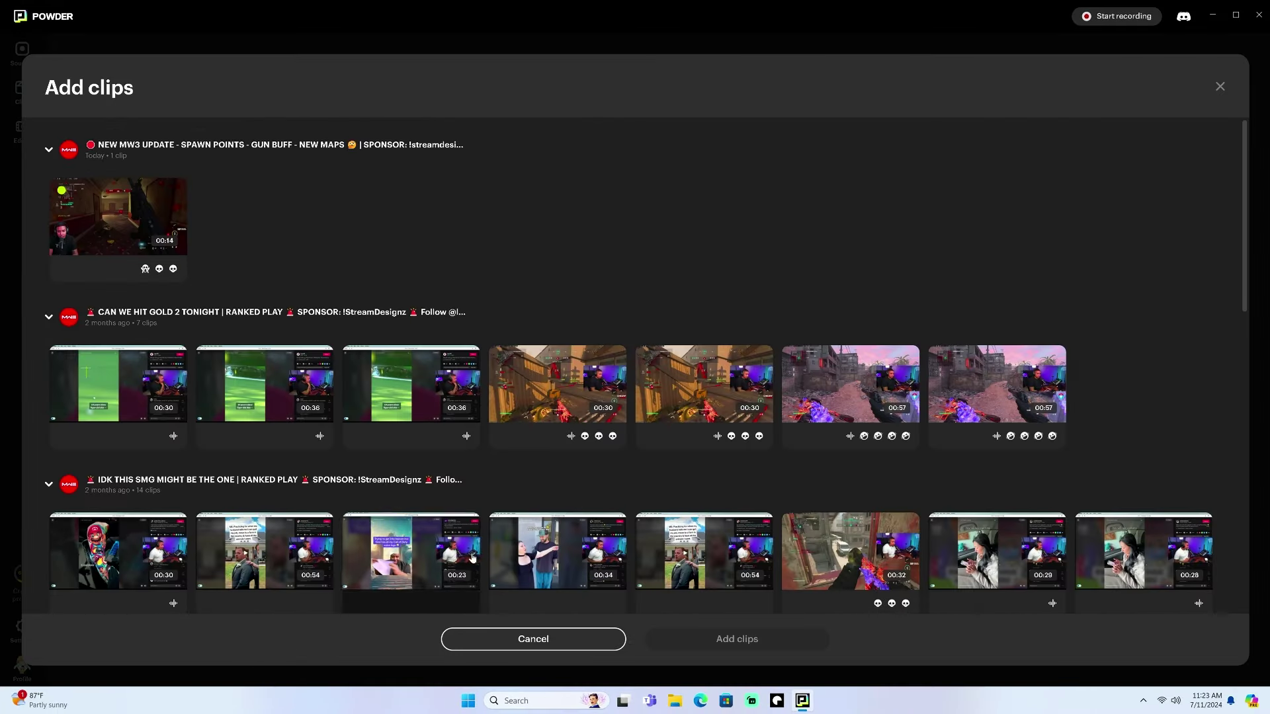
Step: Add the GOLD stream's 00:57 clip, then preview the montage in 9:16 and back to landscape
click(907, 359)
click(714, 640)
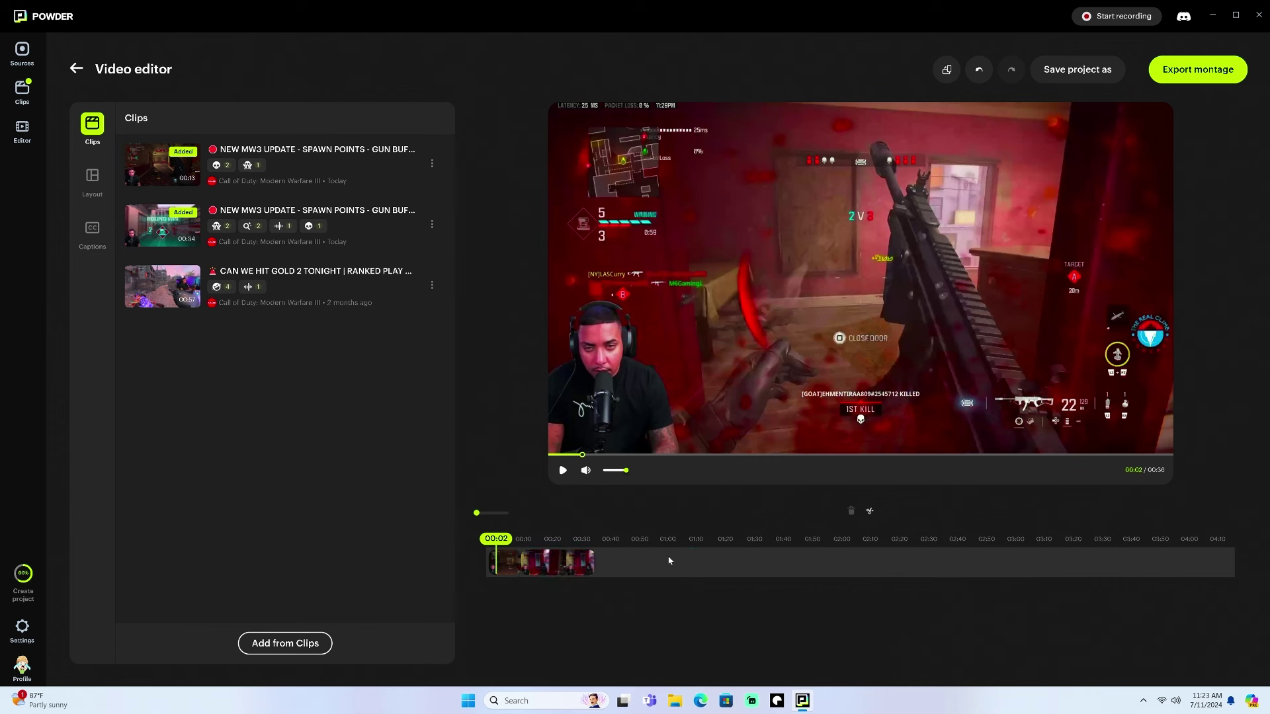
click(504, 562)
click(563, 470)
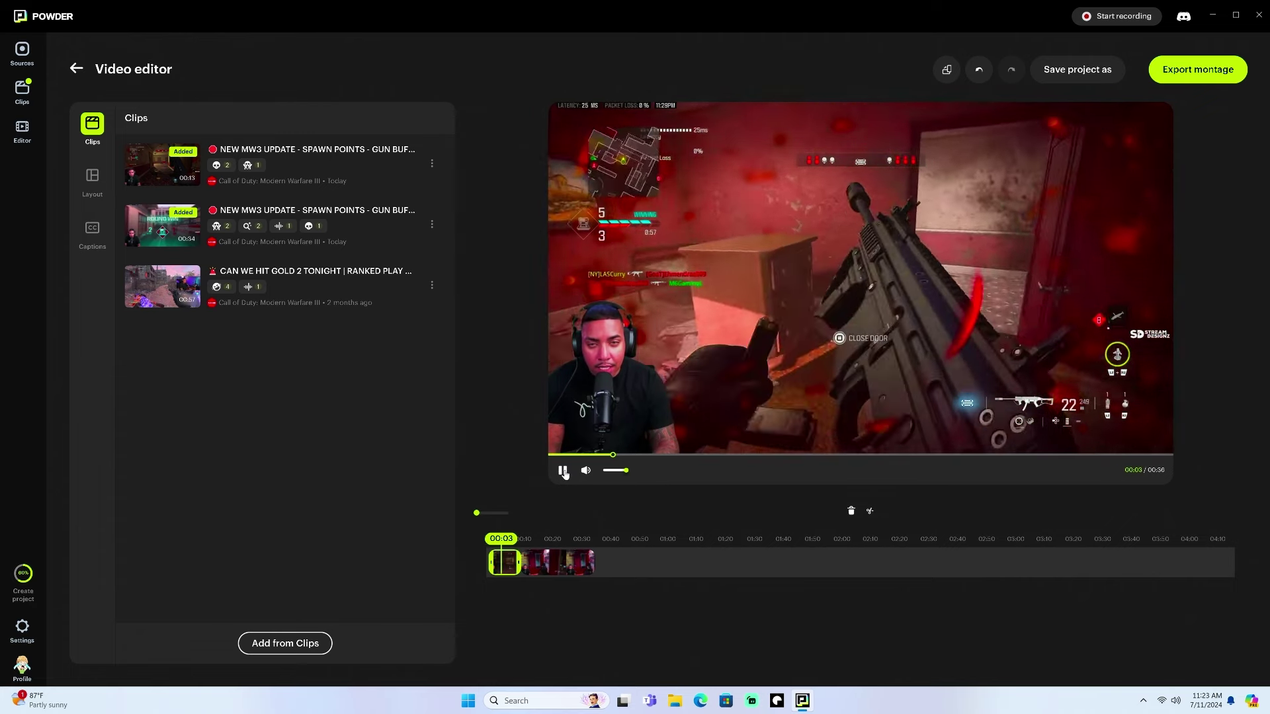
click(563, 470)
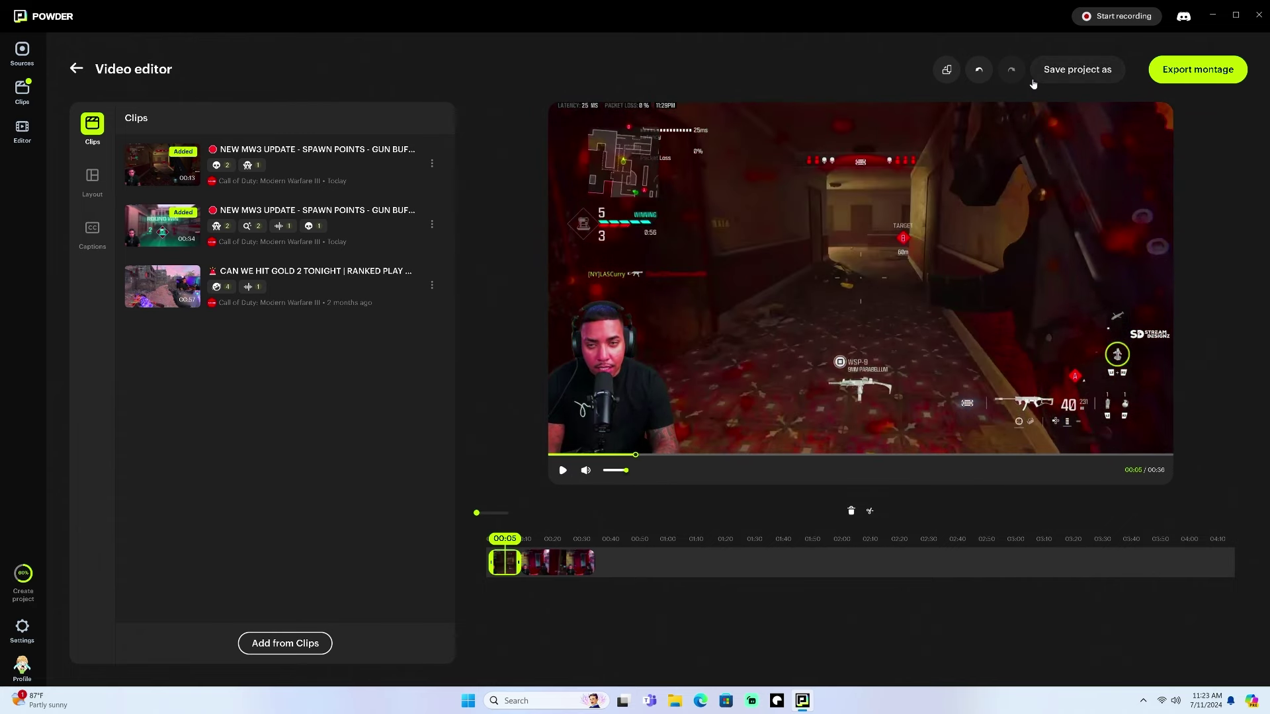
click(948, 72)
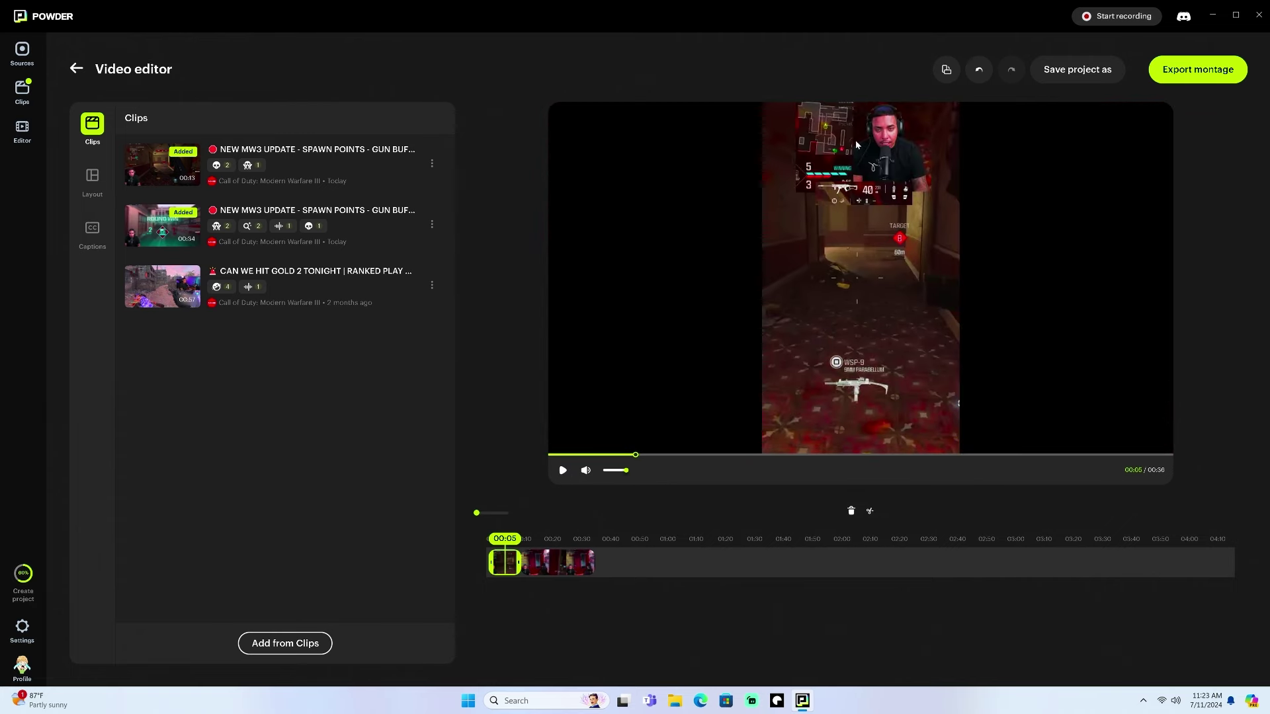
click(948, 71)
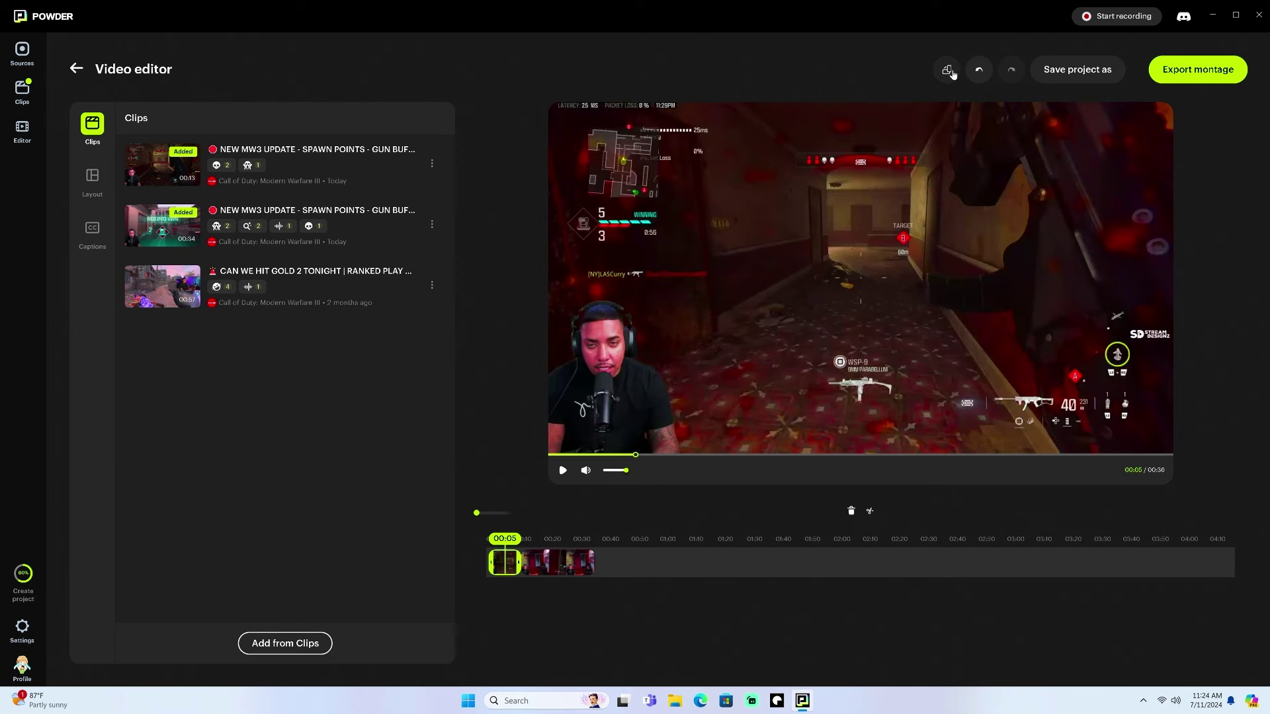